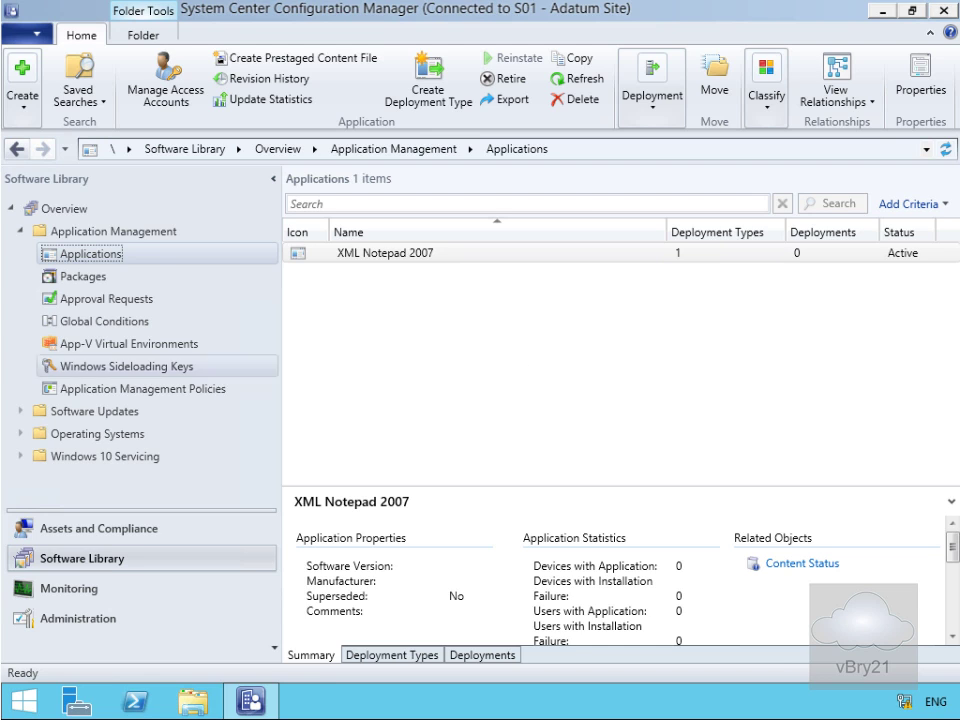
Step: Create the Microsoft PowerPoint Viewer application by importing ppviewer.msi from its UNC path
click(101, 254)
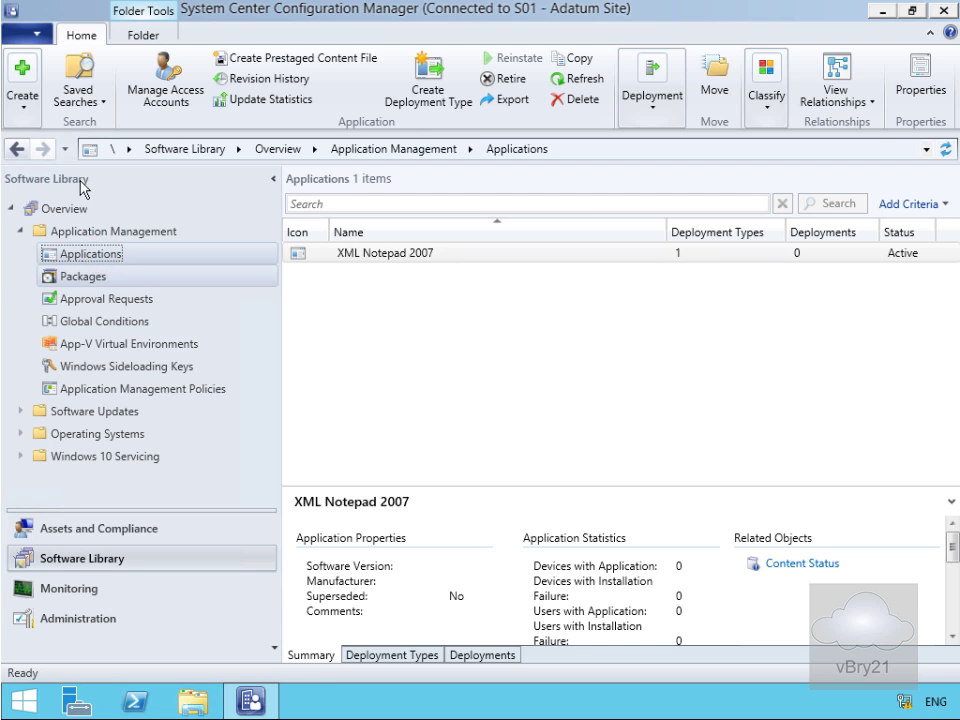
right_click(89, 254)
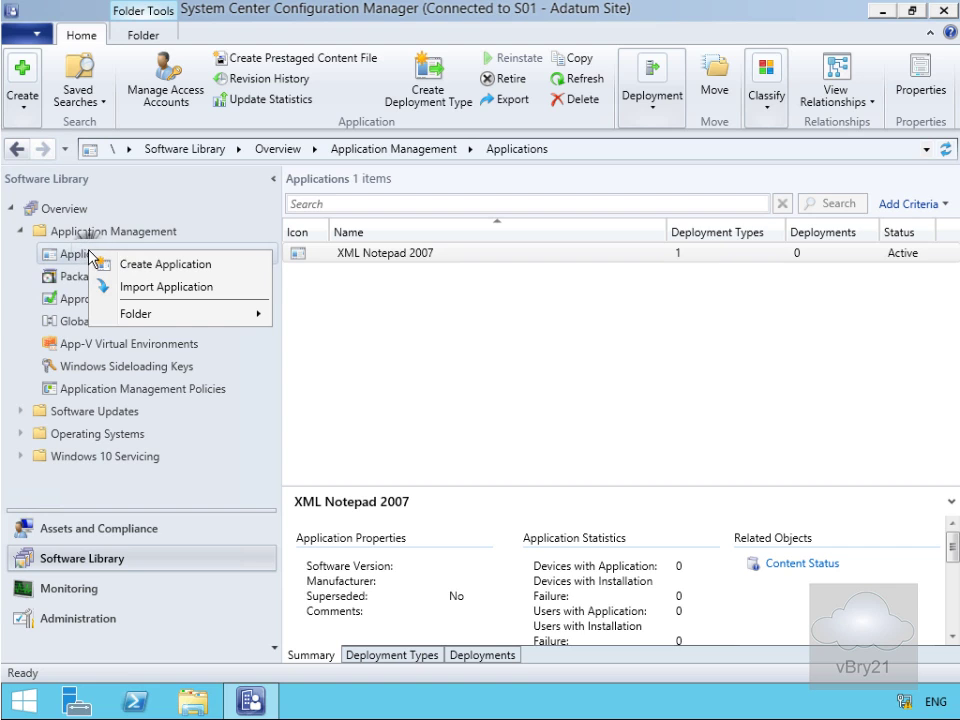
click(127, 265)
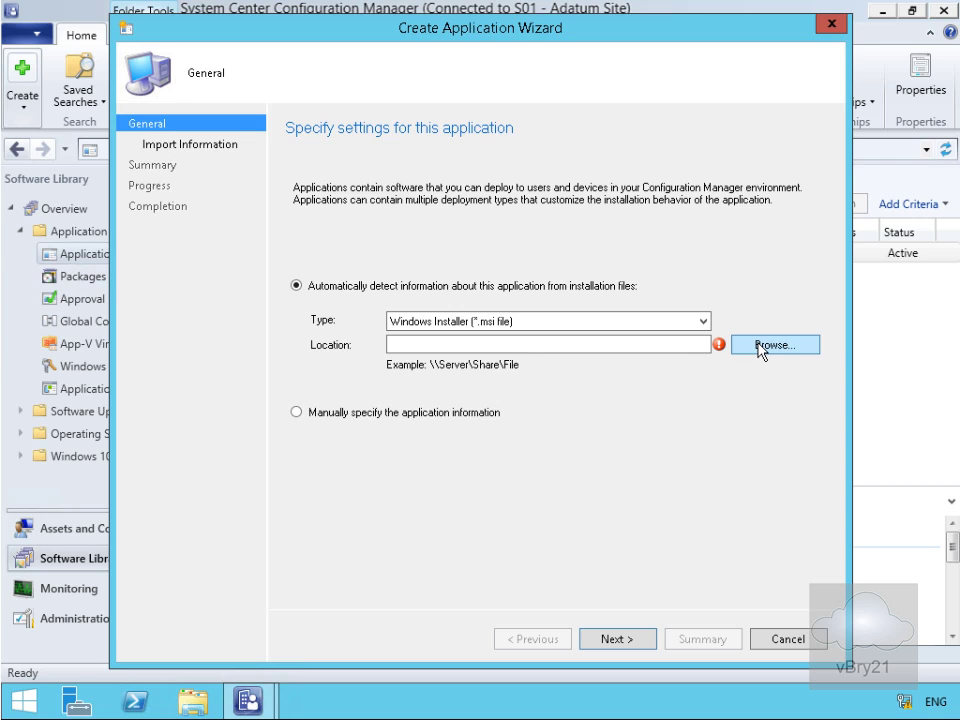
click(648, 342)
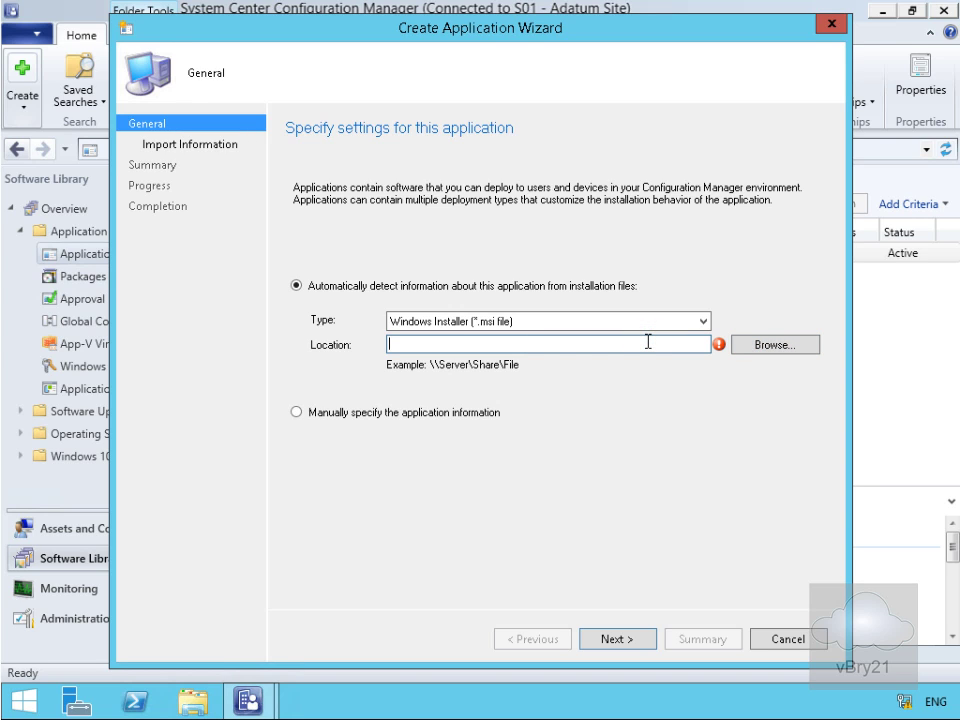
text(\\lon-cfg\e$\Software\MSI_Files\PPTViewer\ppviewer.msi)
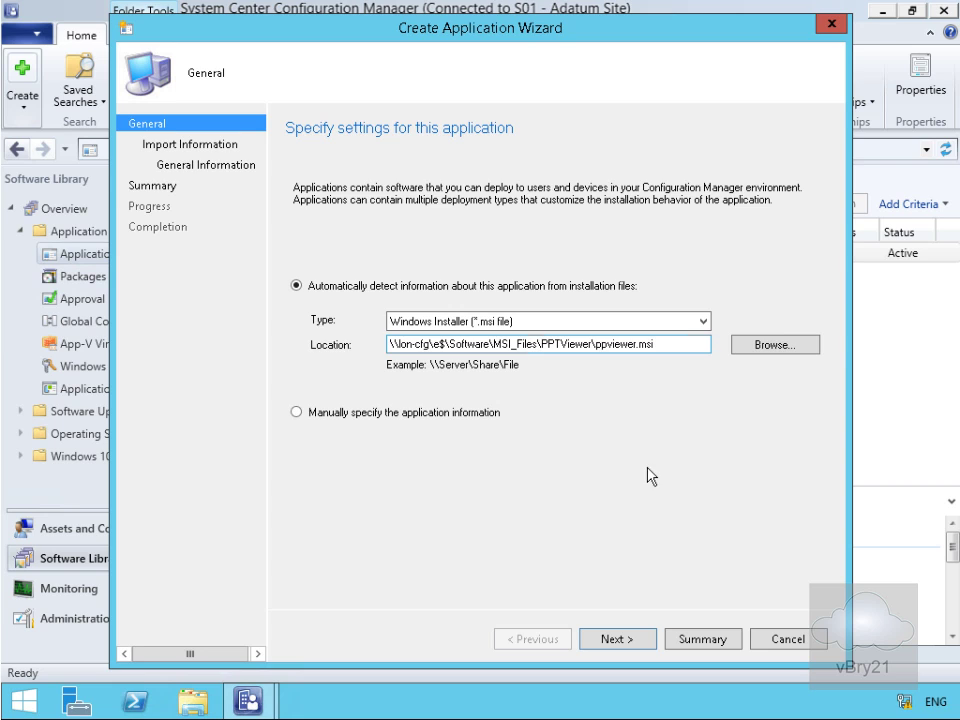
click(649, 639)
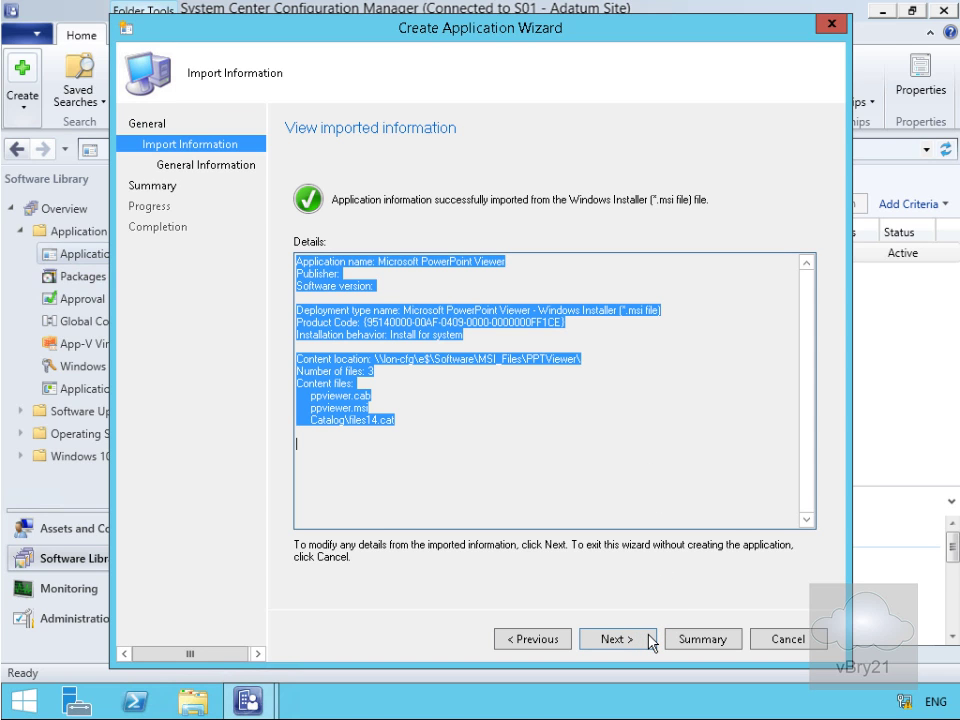
click(649, 639)
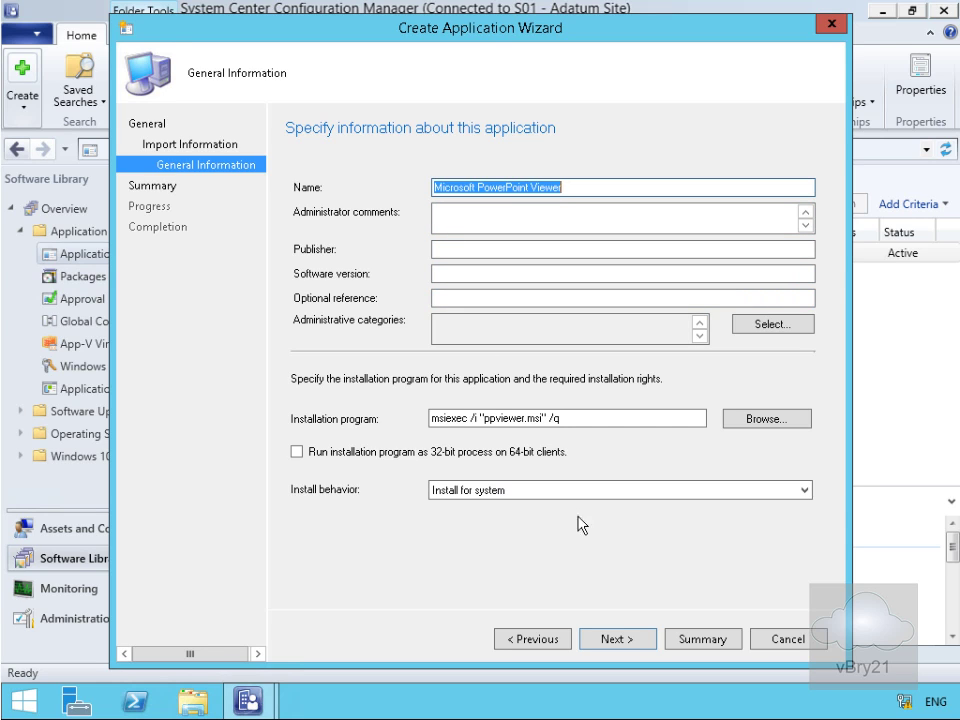
click(626, 633)
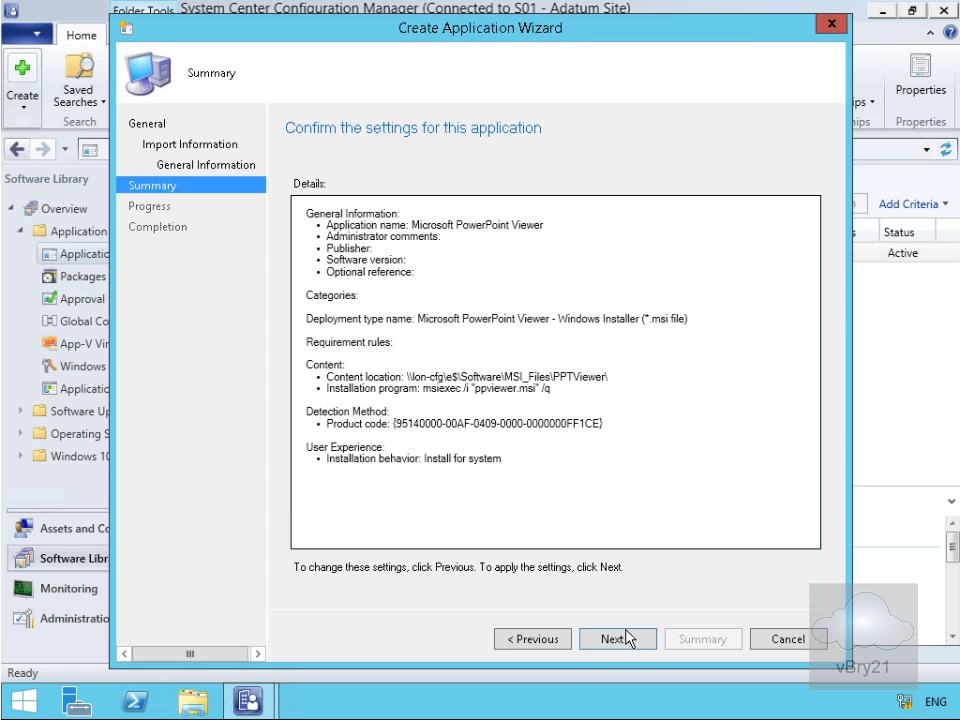
click(626, 638)
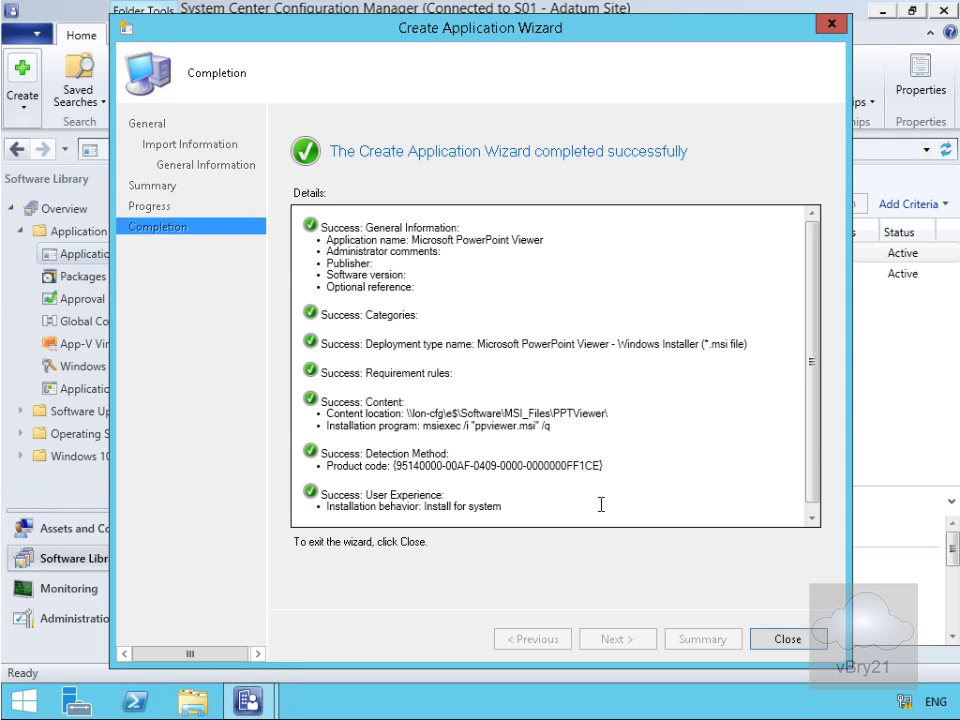
click(789, 639)
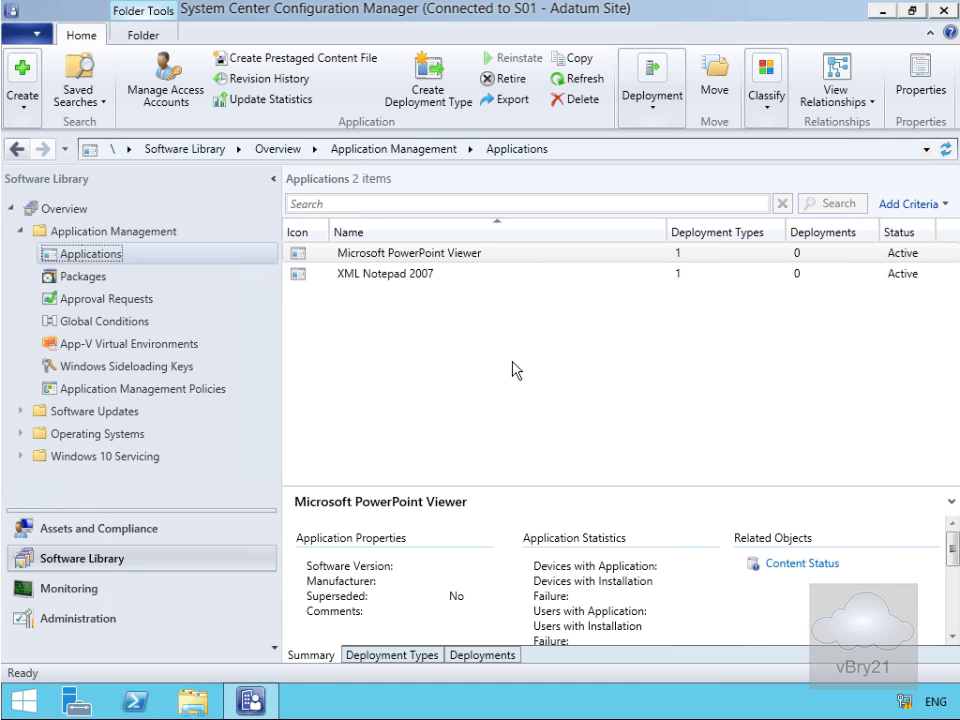
Step: Start distributing PowerPoint Viewer's content and choose to add distribution points as destinations
right_click(445, 260)
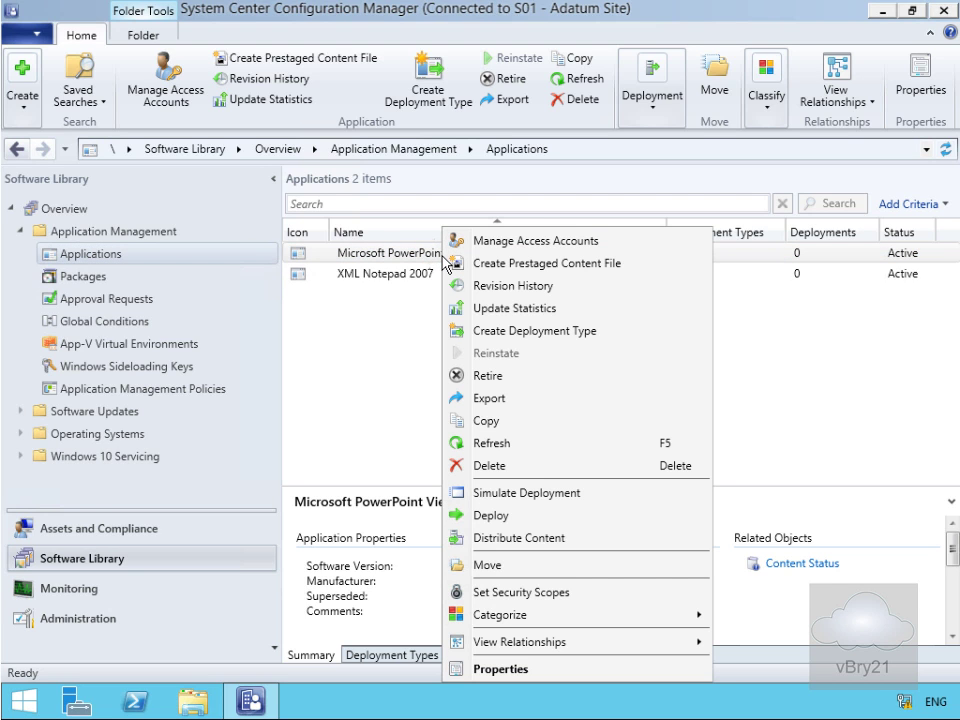
click(538, 539)
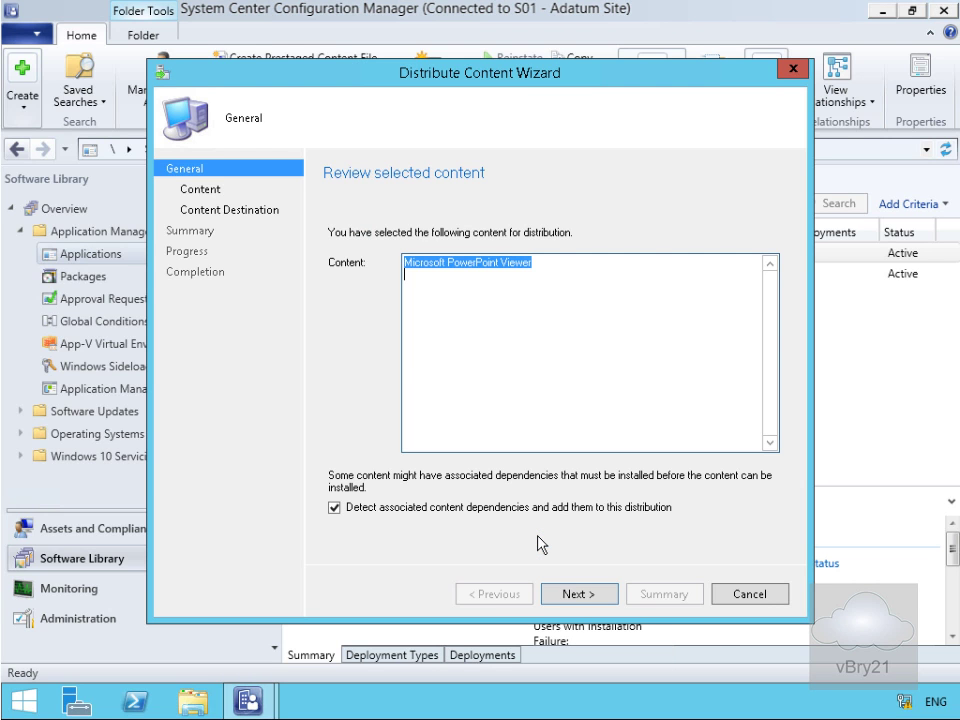
click(566, 596)
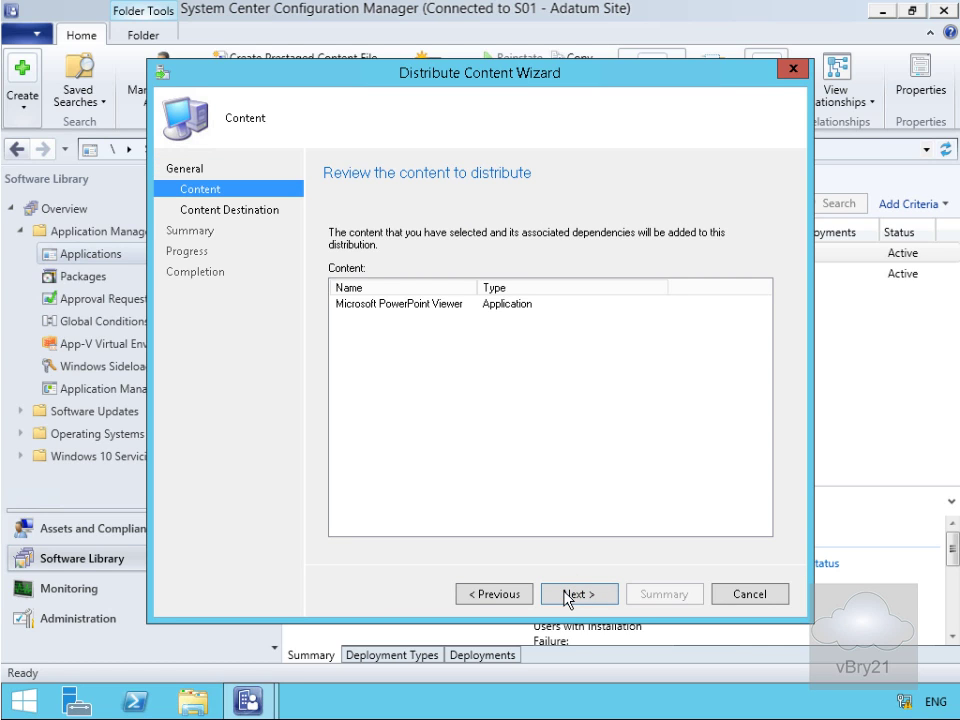
click(566, 596)
click(741, 306)
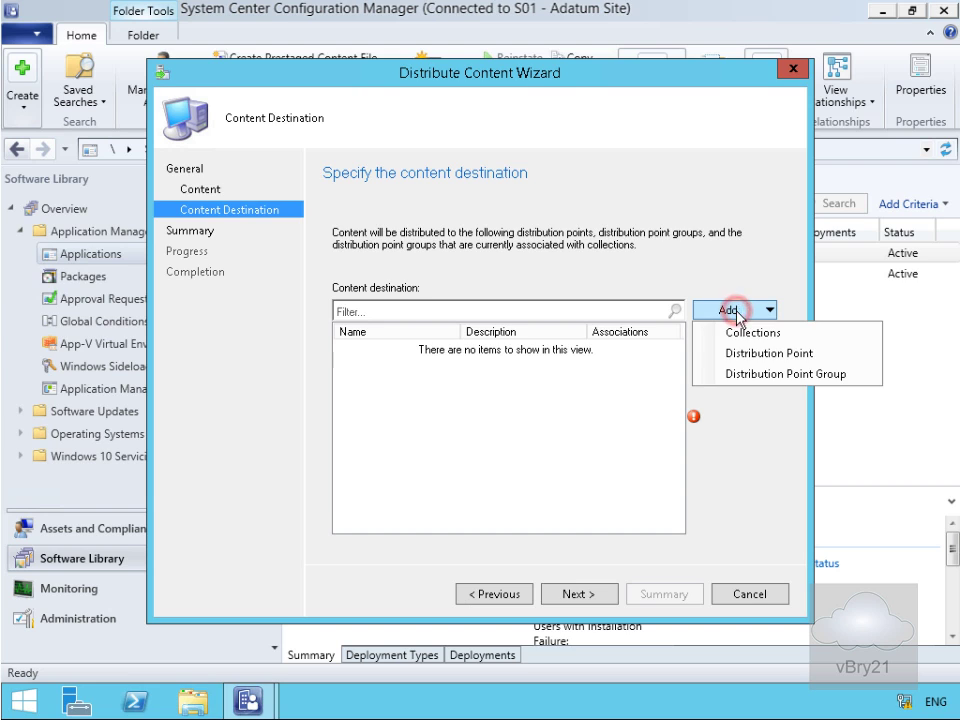
click(737, 354)
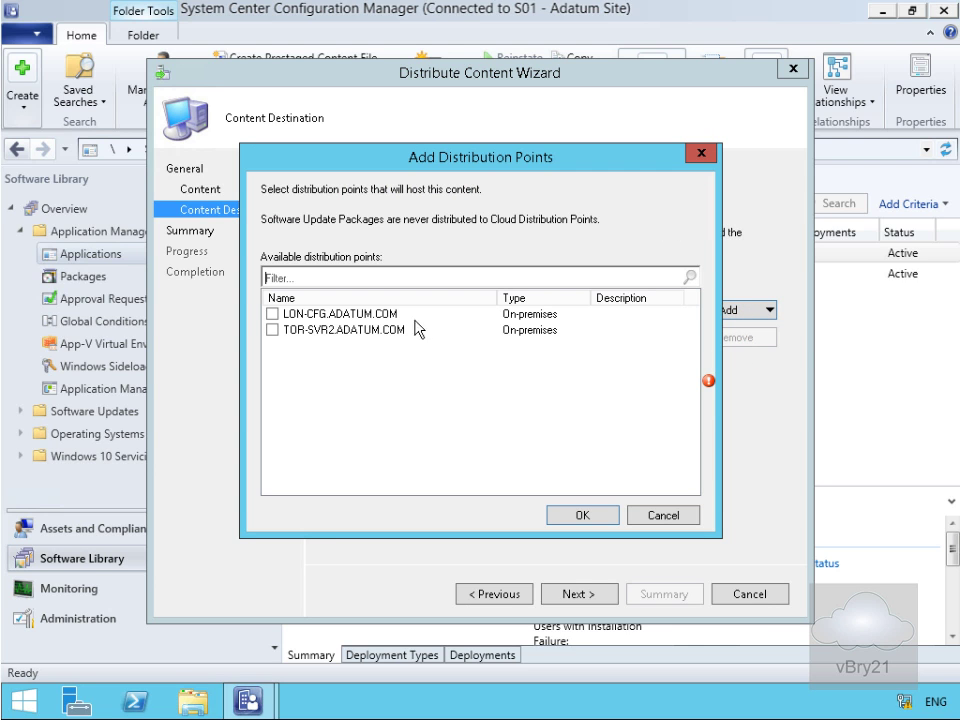
Step: Target LON-CFG.ADATUM.COM and TOR-SVR2.ADATUM.COM and complete the content distribution
click(373, 314)
click(270, 314)
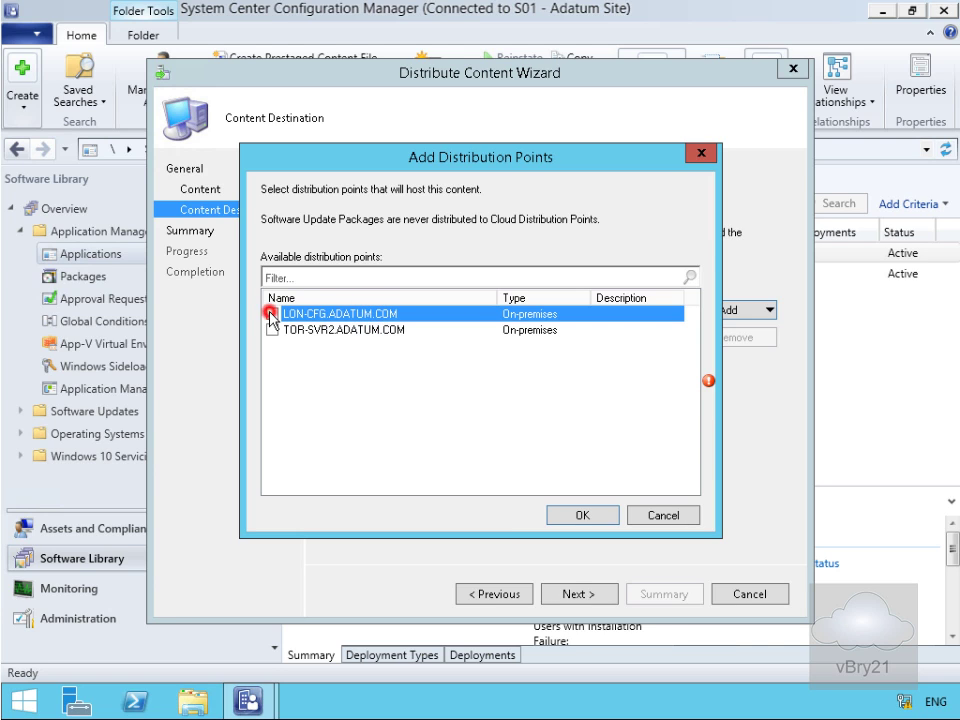
click(272, 329)
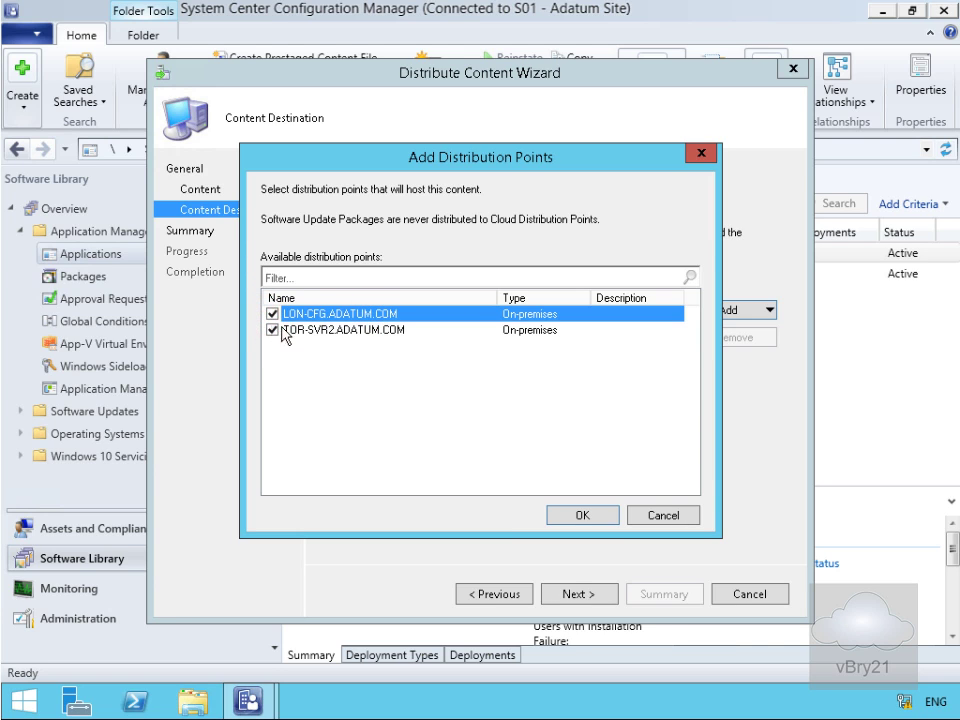
click(576, 518)
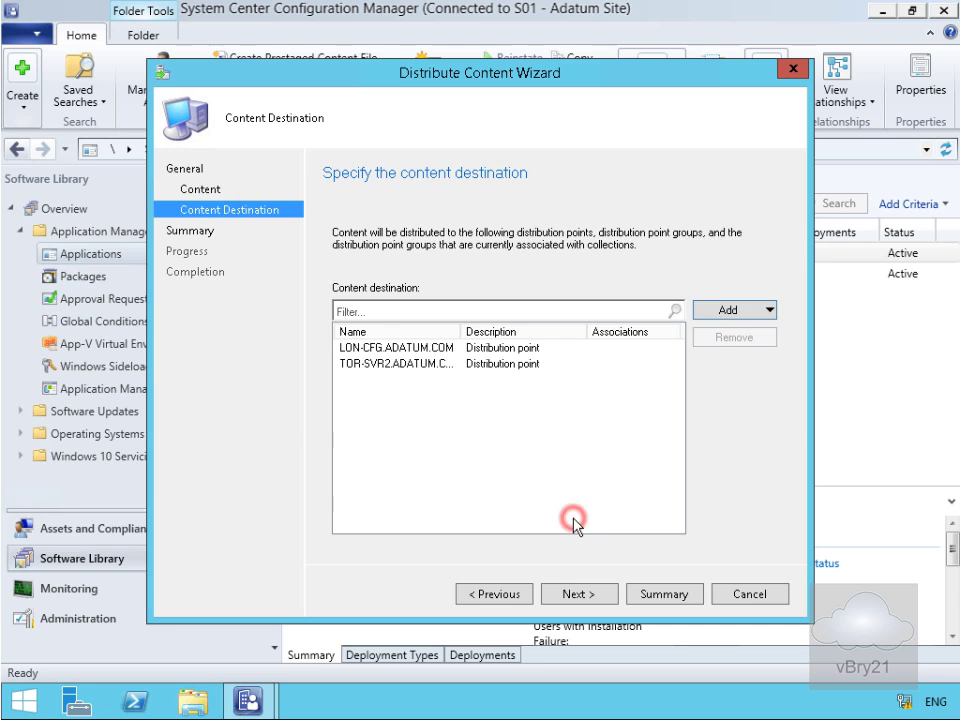
click(583, 595)
click(583, 596)
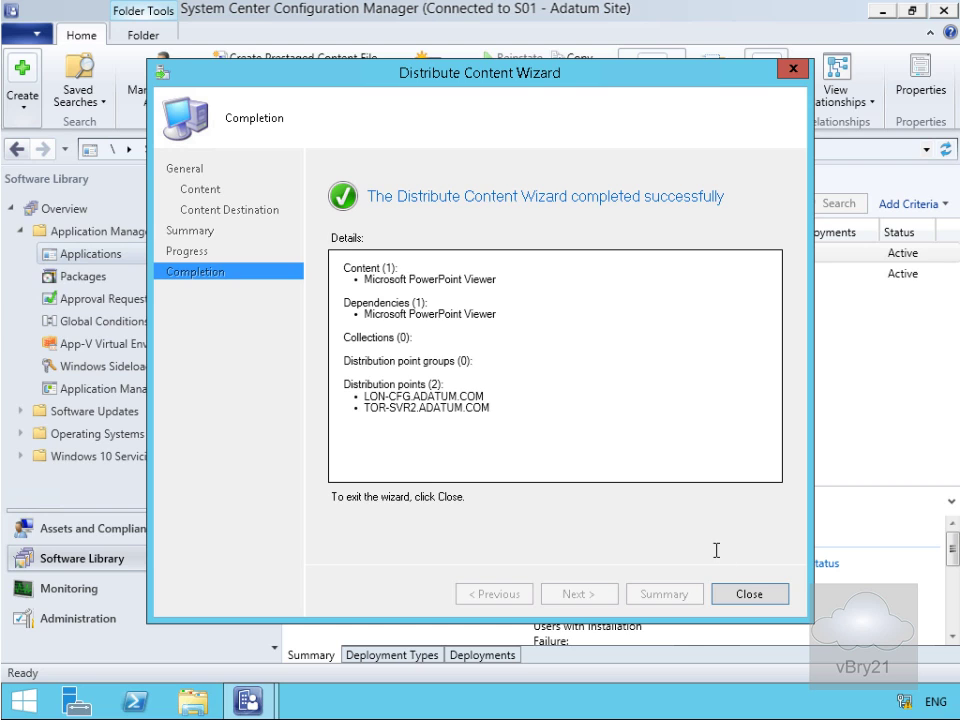
click(745, 596)
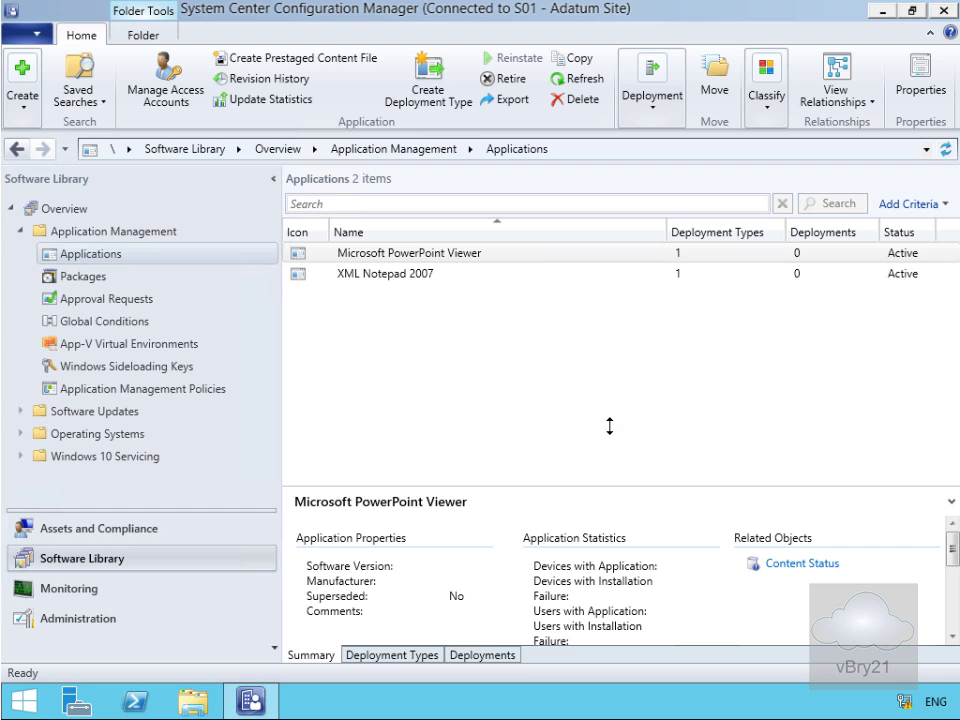
Step: Create a PowerPoint Viewer prestaged content file saved as E:\Powerpointviewer.pkgx, advancing to Content Locations
right_click(430, 260)
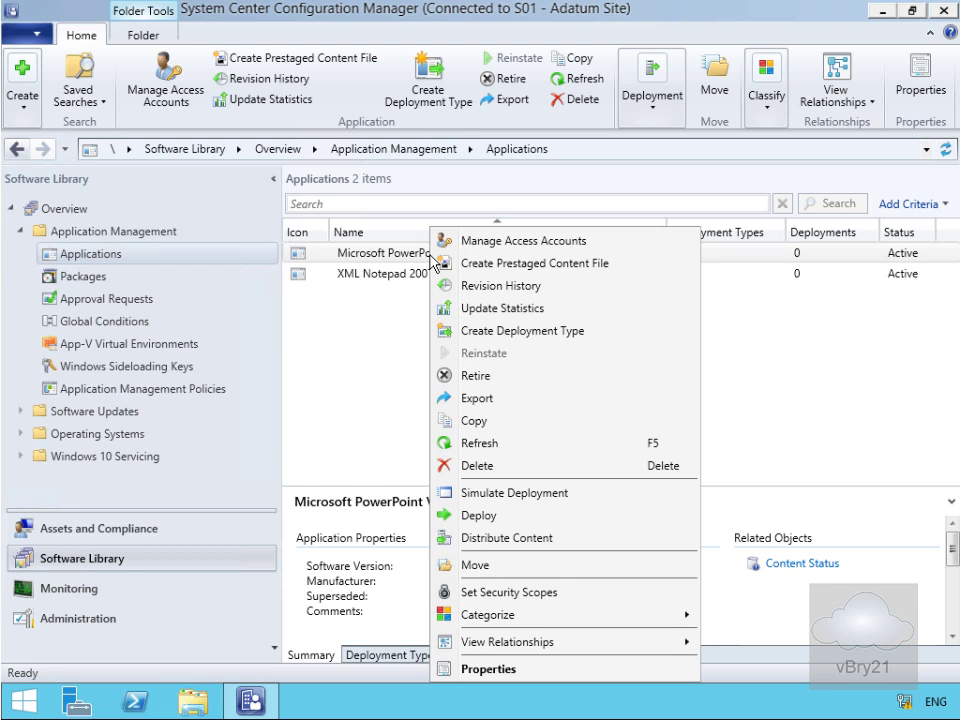
click(439, 263)
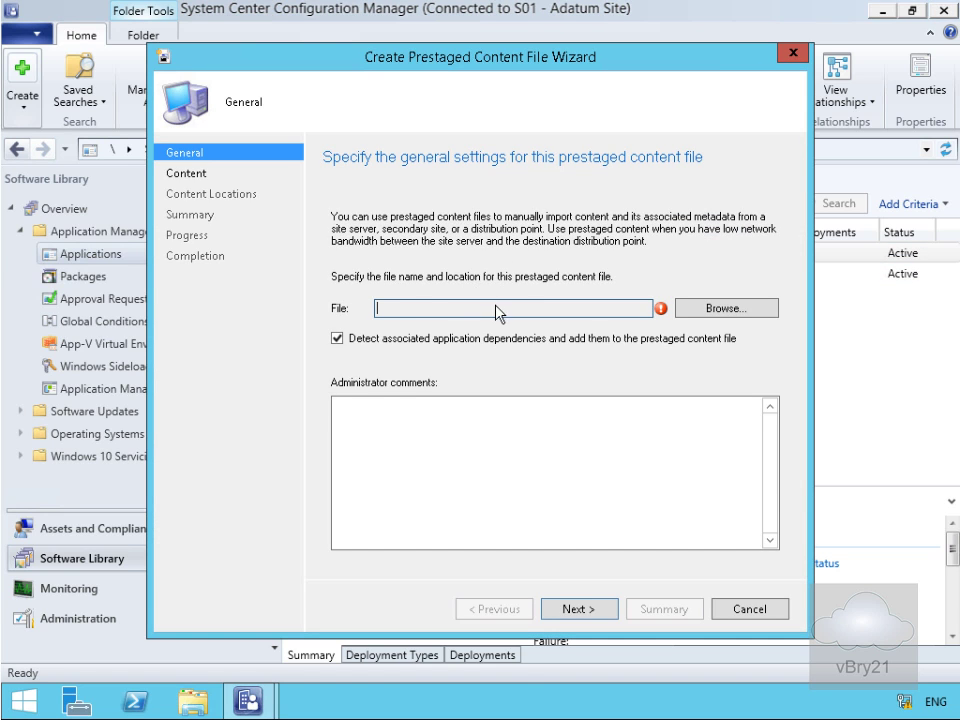
click(720, 310)
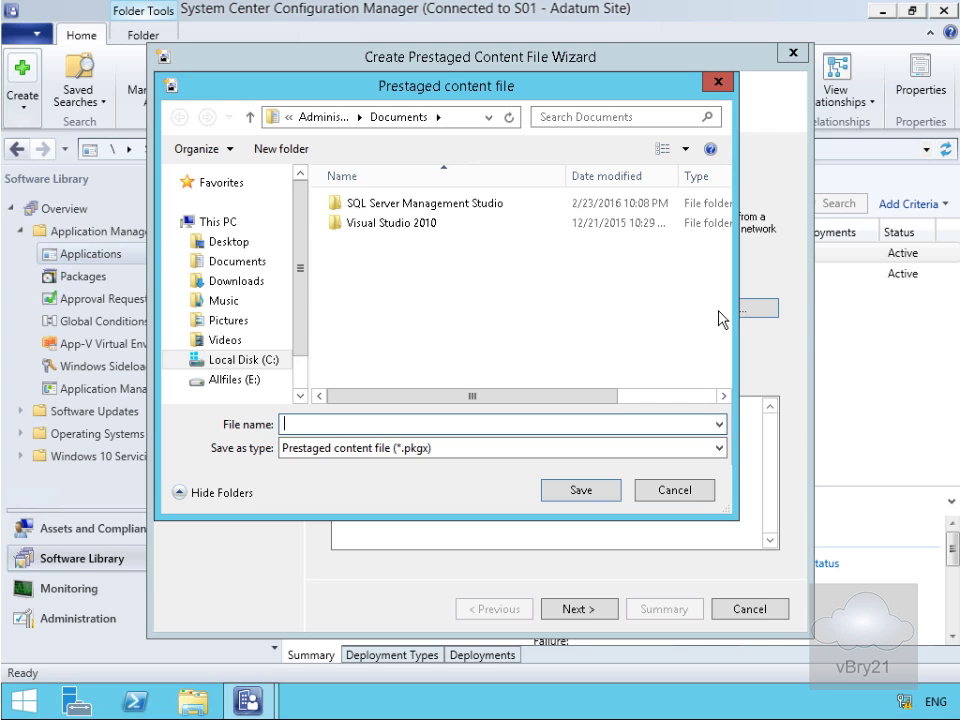
click(255, 380)
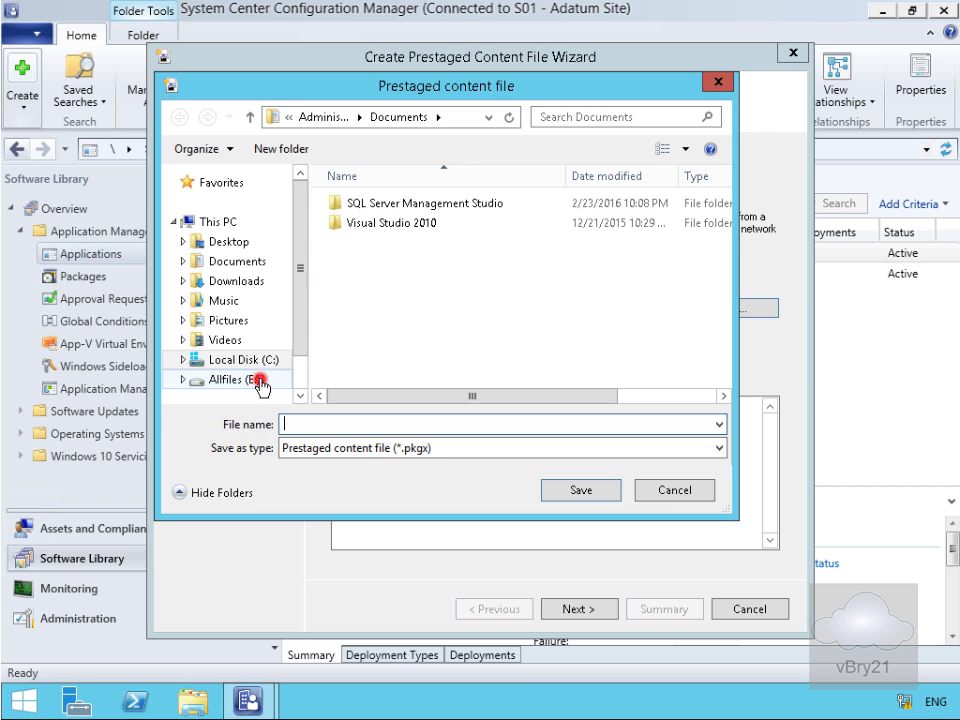
click(319, 420)
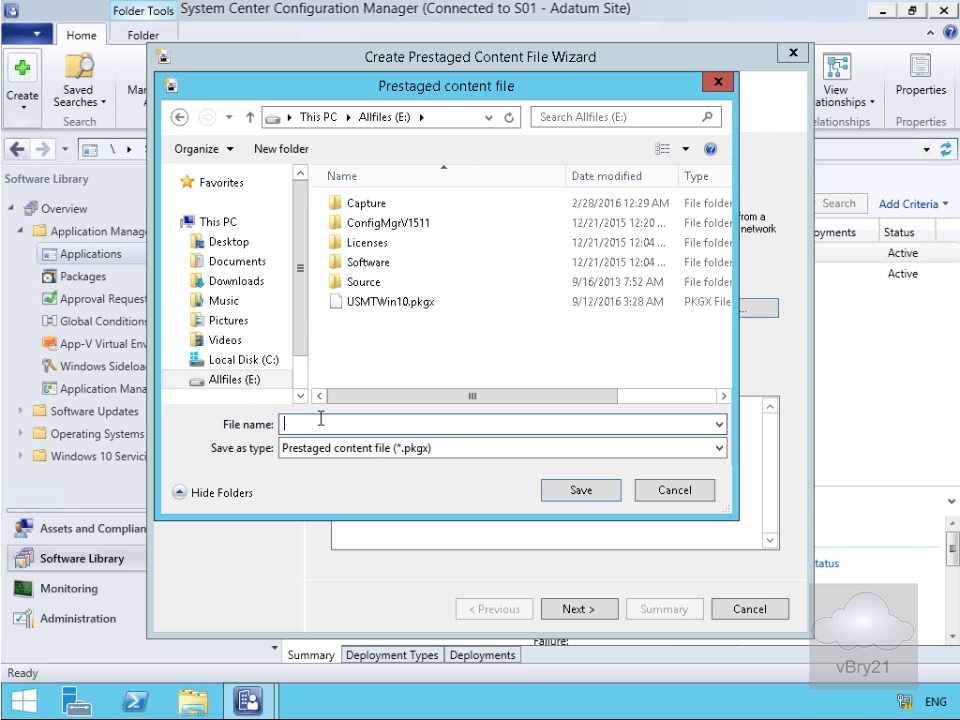
text(Powerpointviewer)
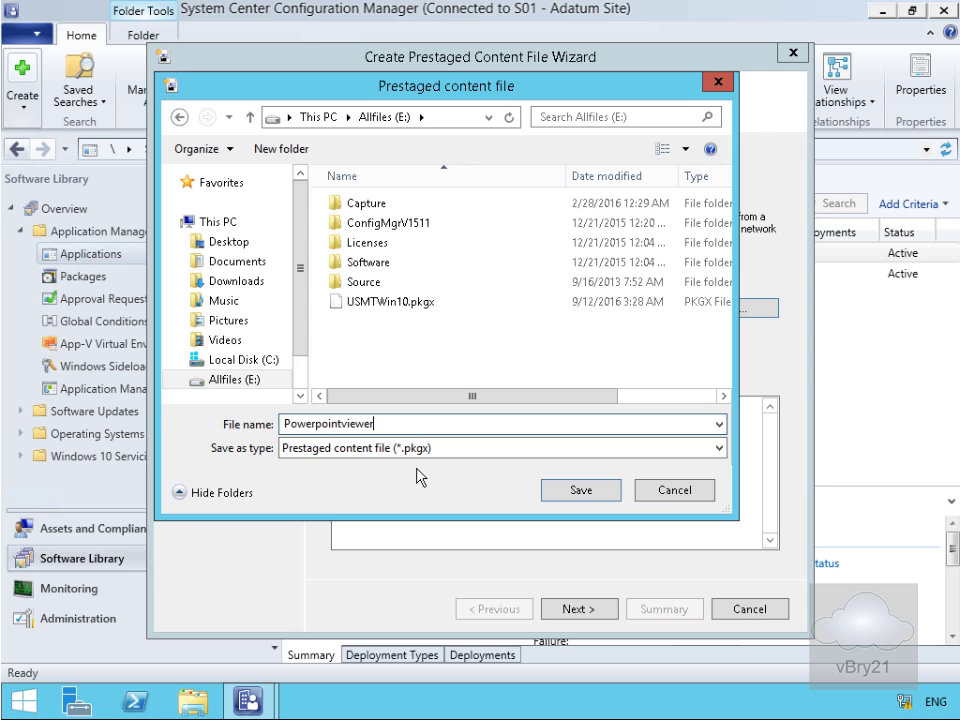
click(560, 493)
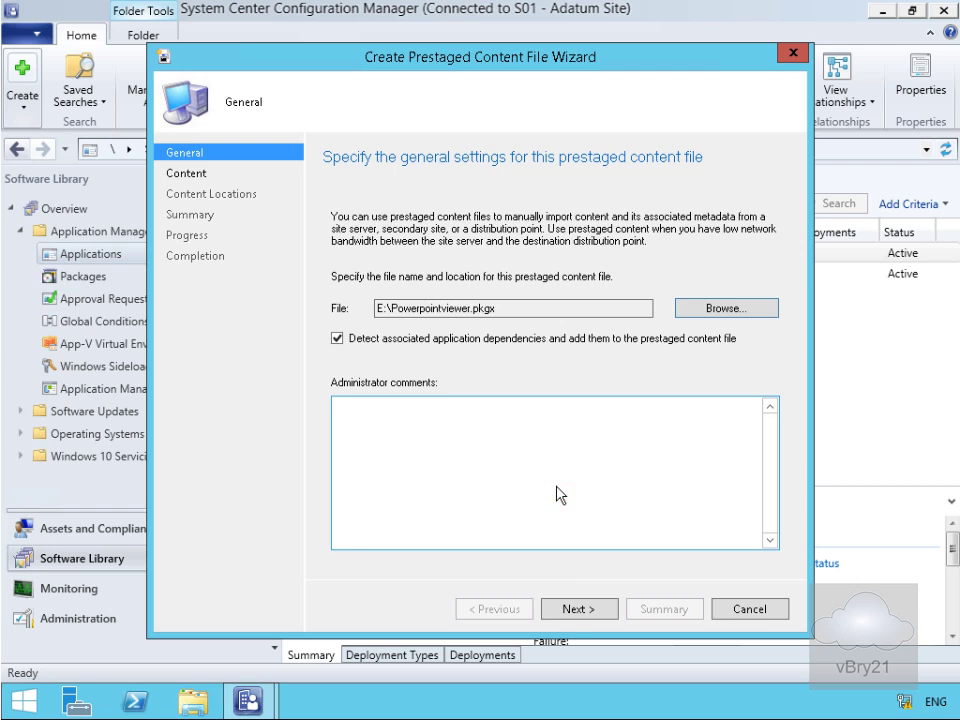
click(572, 609)
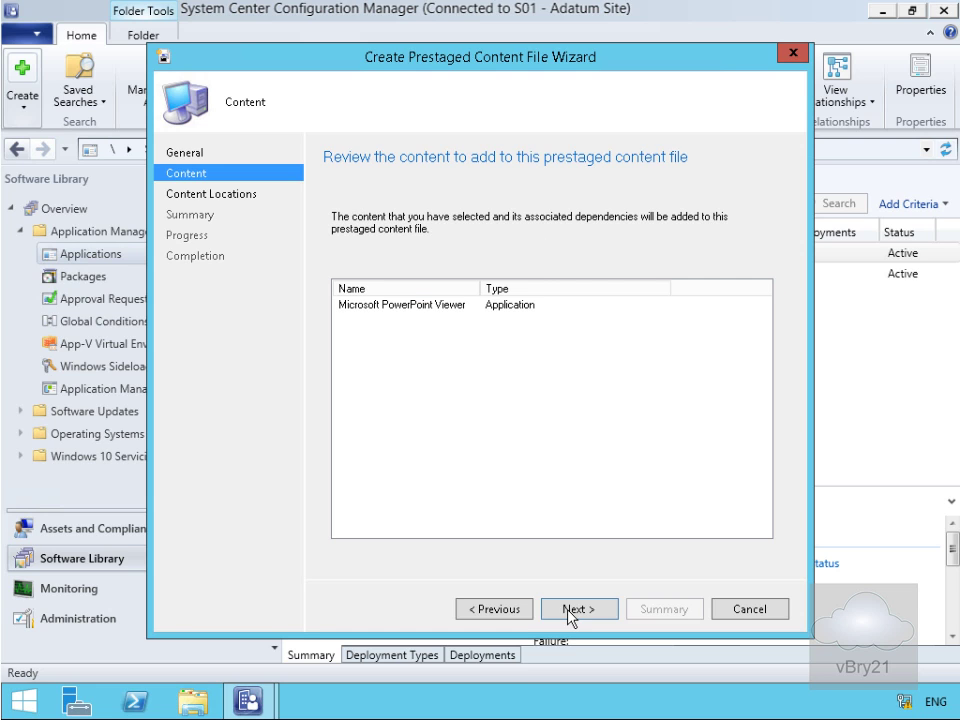
click(570, 610)
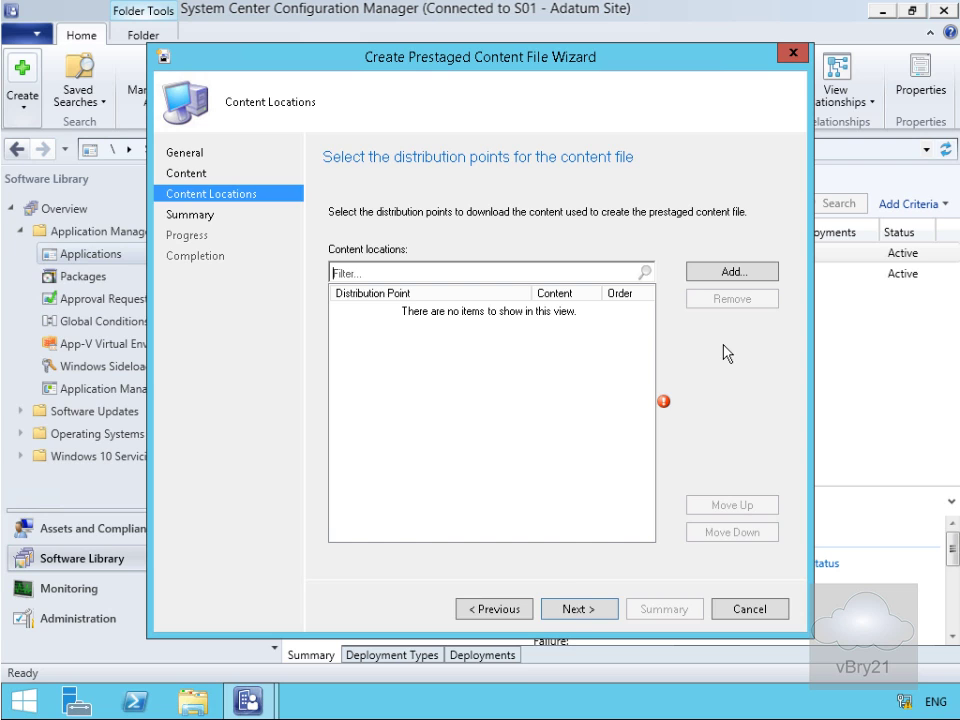
Step: Use LON-CFG.ADATUM.COM as the content source and finish creating the prestaged file
click(705, 272)
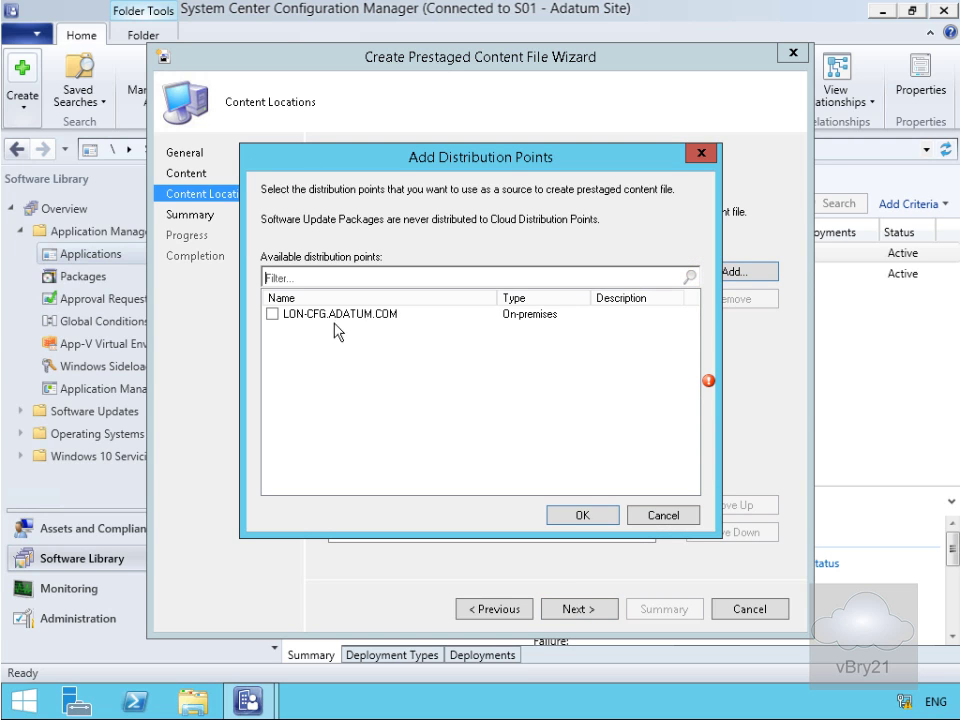
click(272, 314)
click(588, 516)
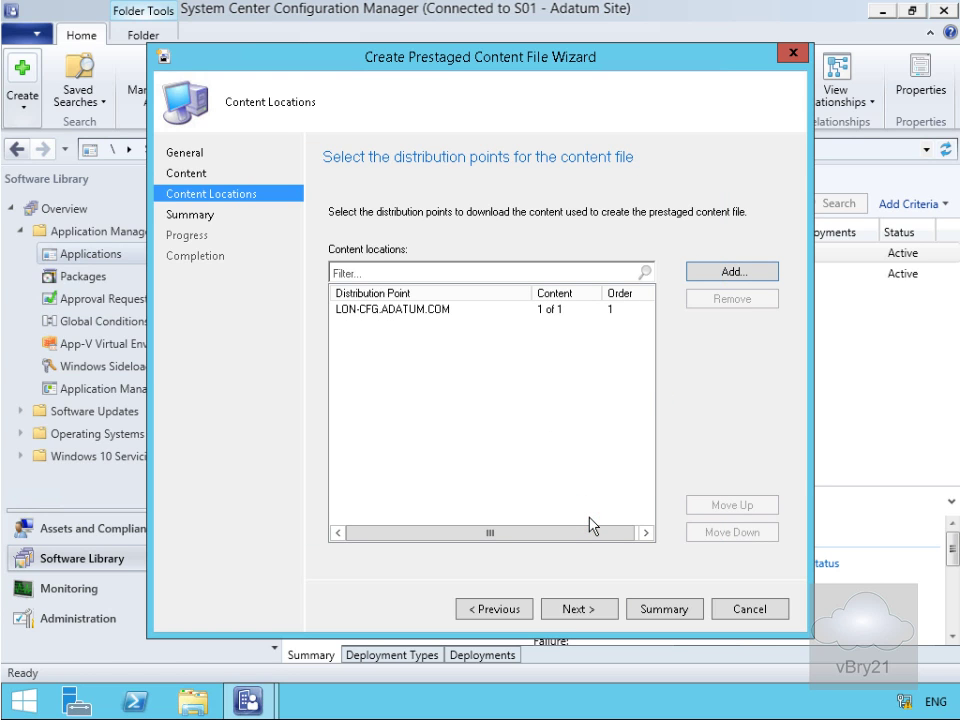
click(578, 610)
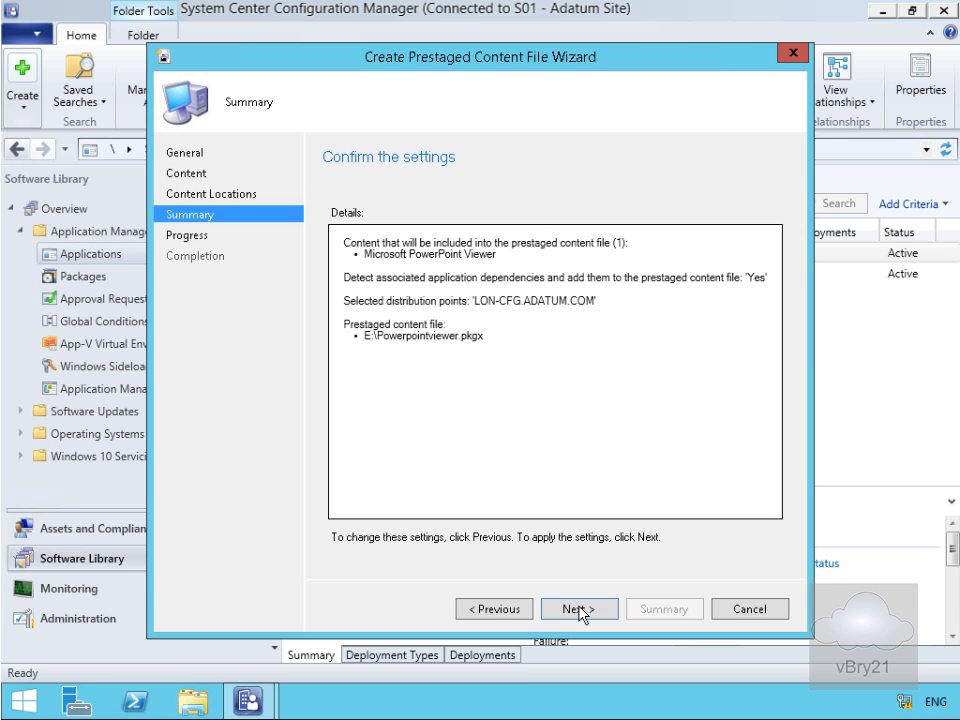
click(579, 610)
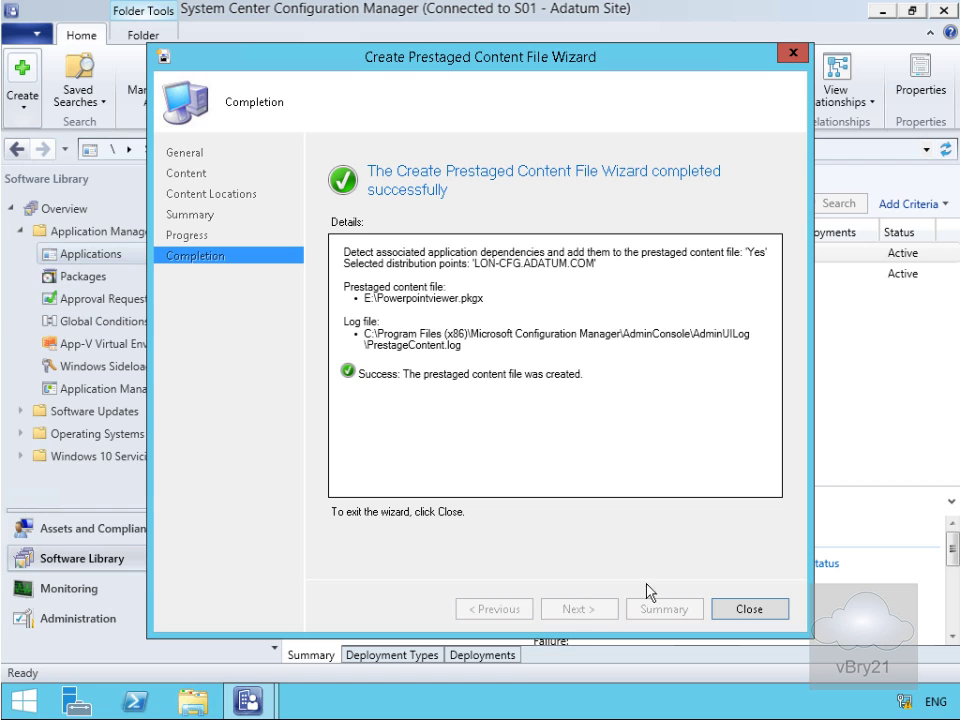
click(742, 611)
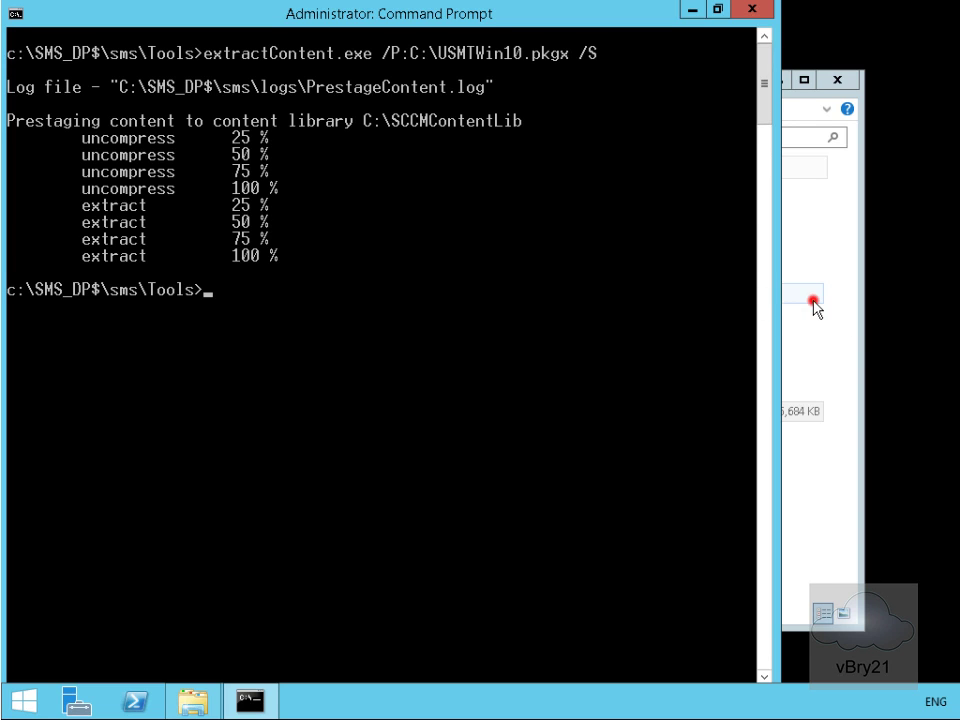
Step: Copy Powerpointviewer.pkgx from the \\lon-cfg\e$ share
click(813, 303)
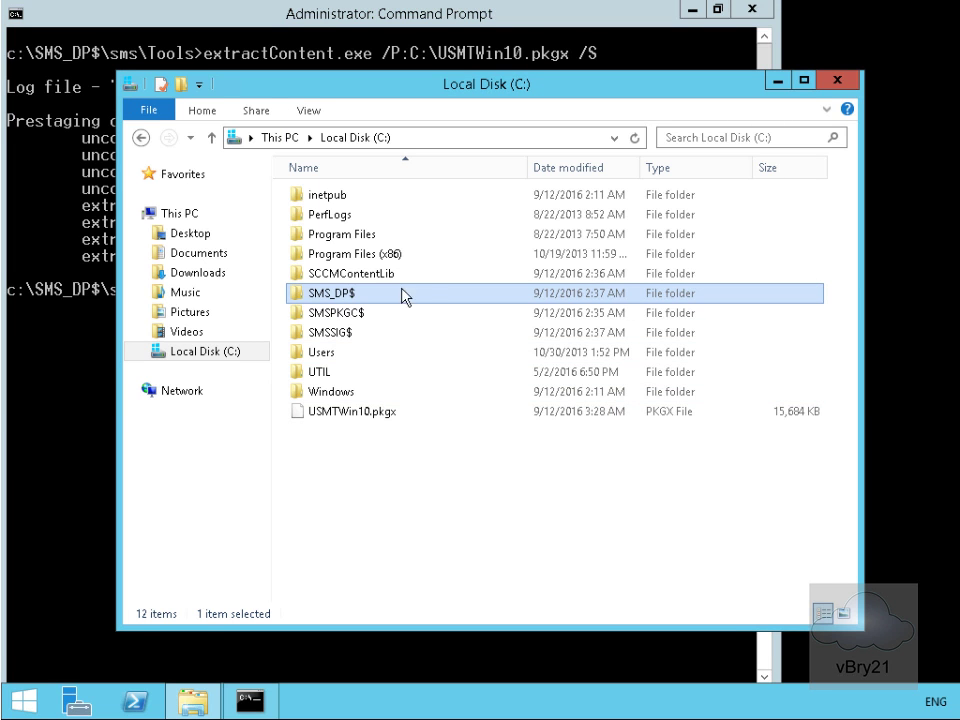
click(392, 137)
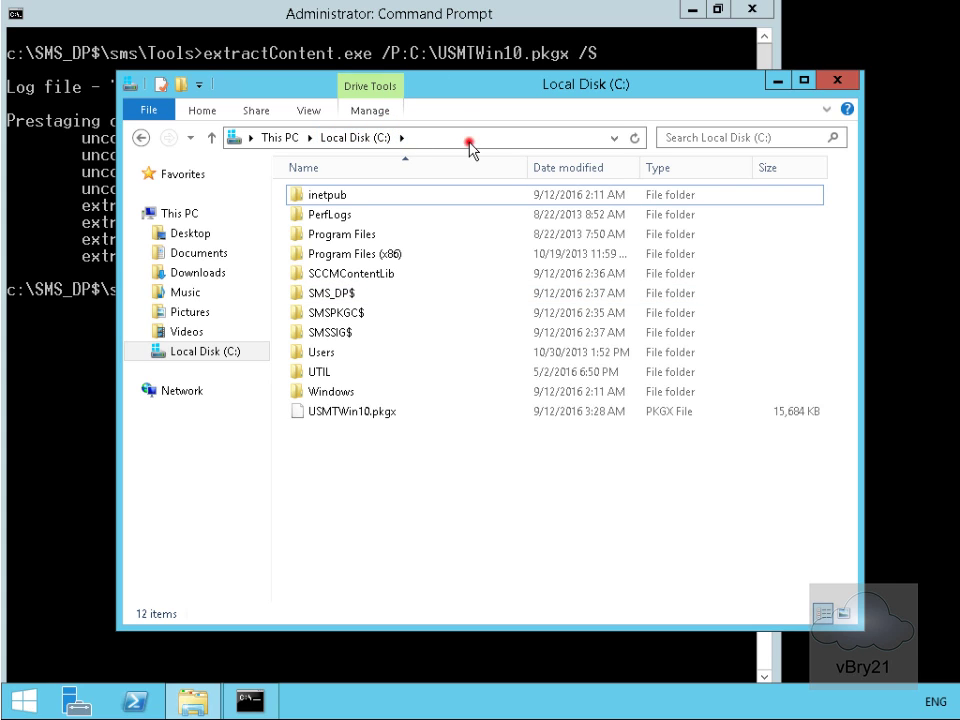
click(471, 141)
text(\\)
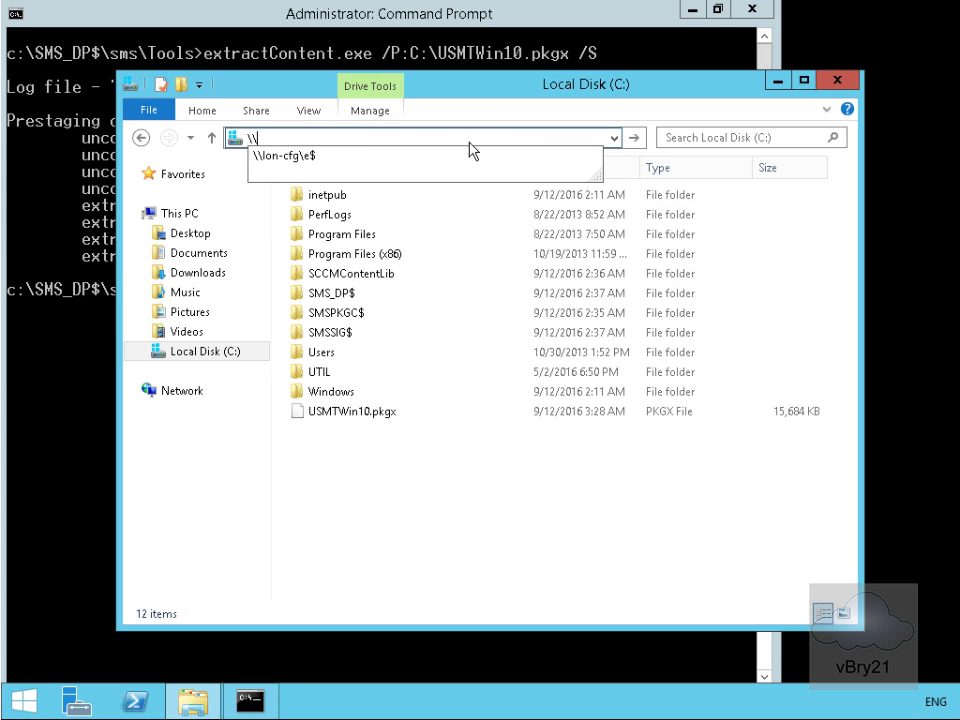
click(384, 156)
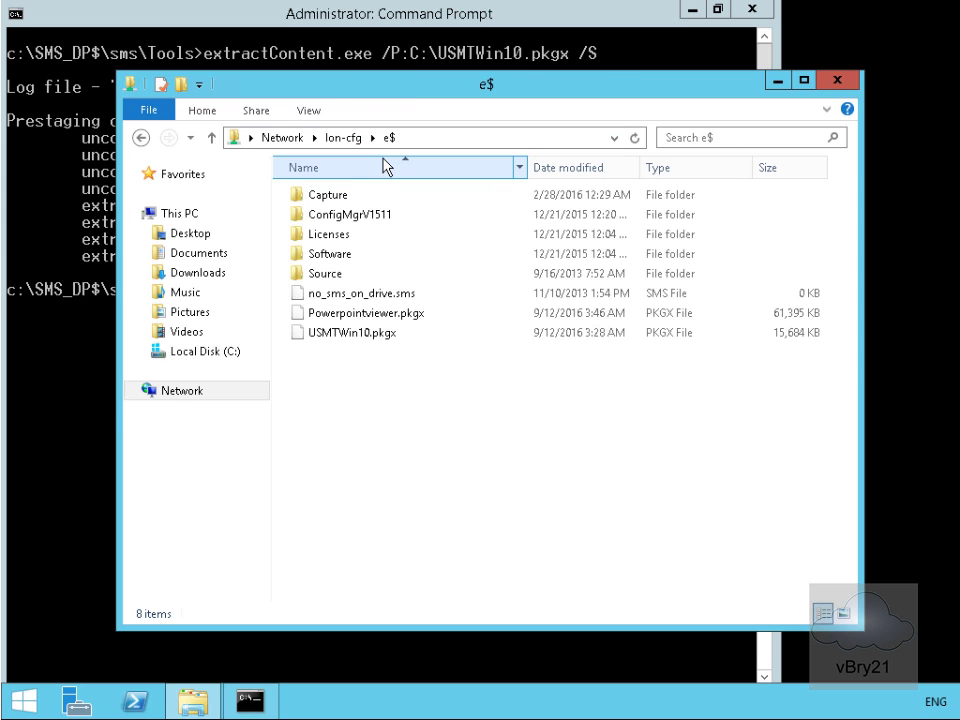
click(367, 316)
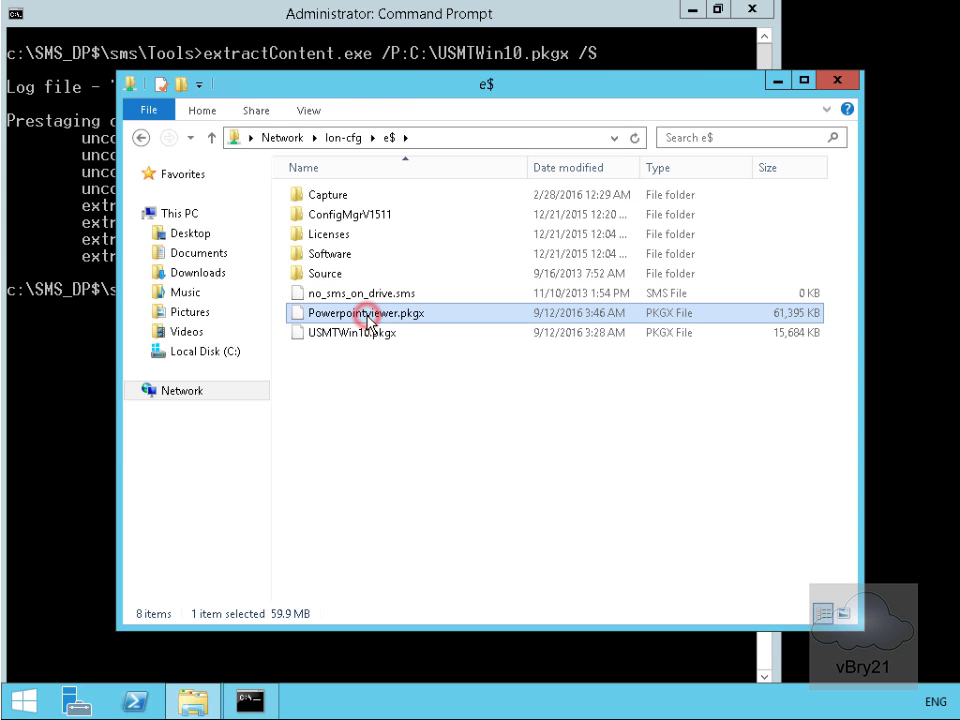
right_click(368, 316)
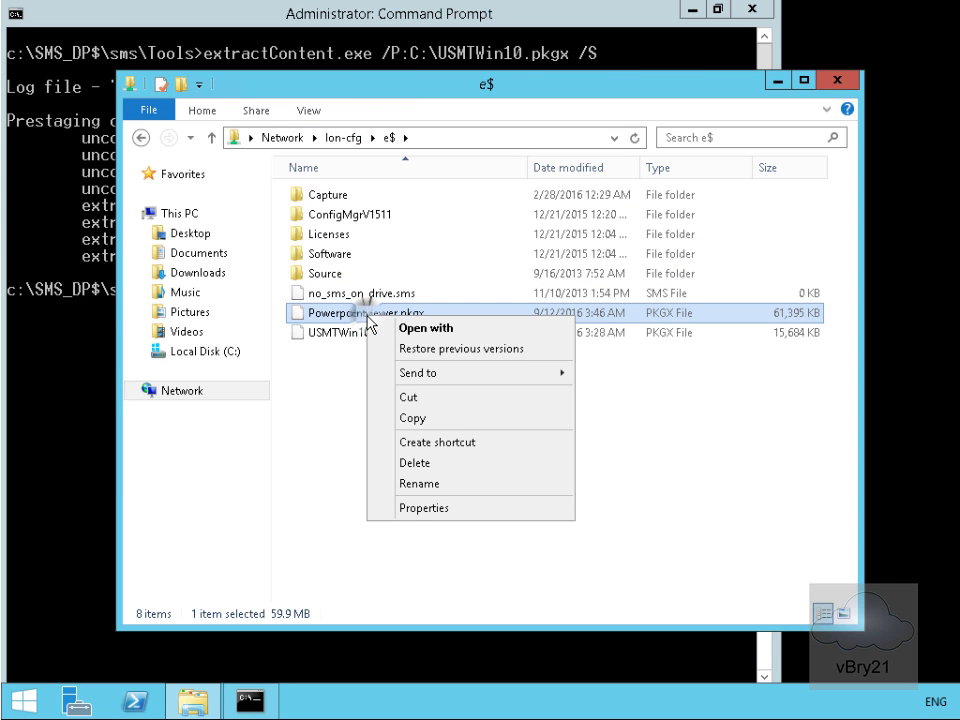
click(428, 419)
Step: Paste Powerpointviewer.pkgx into the root of Local Disk (C:)
click(226, 355)
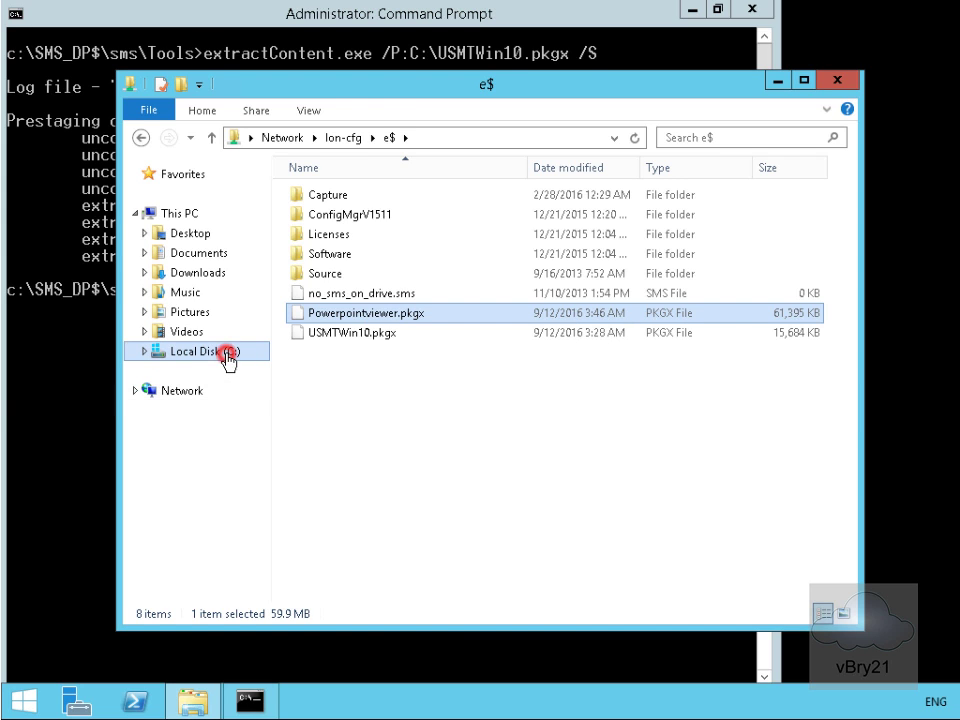
right_click(354, 470)
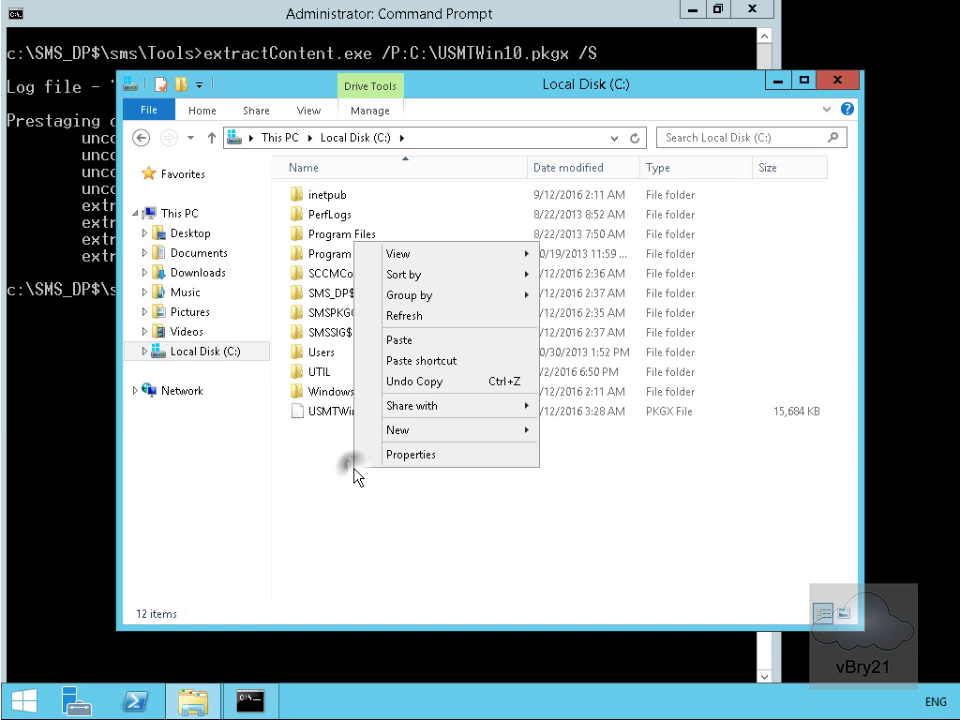
click(418, 346)
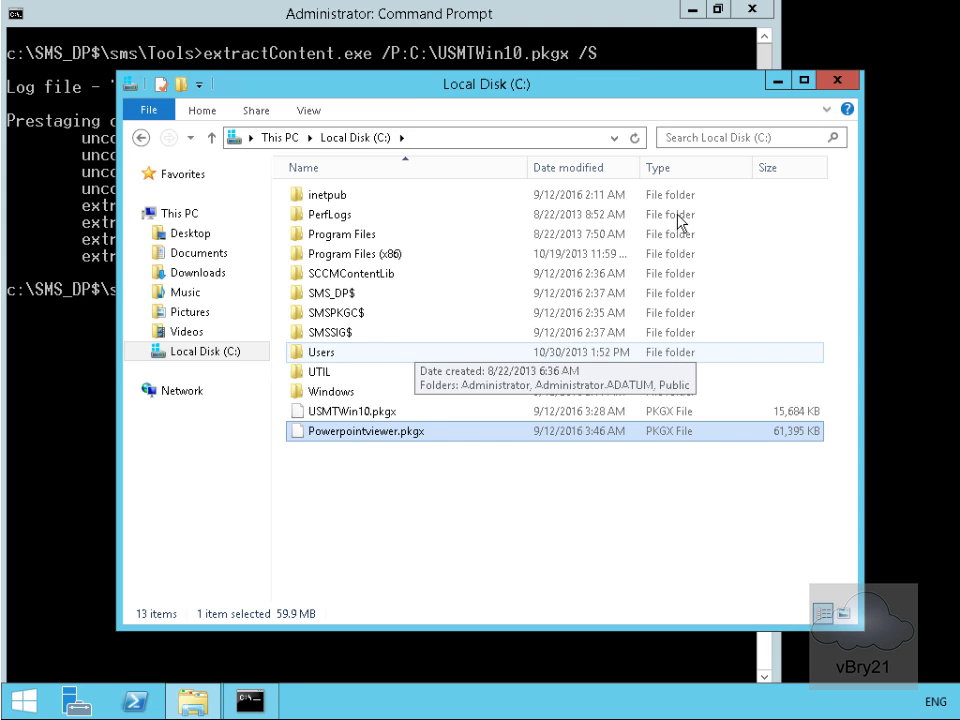
Step: Clear the console and run extractContent.exe /P:C:\powerpointviewer.pkgx /S to extract the content
click(778, 84)
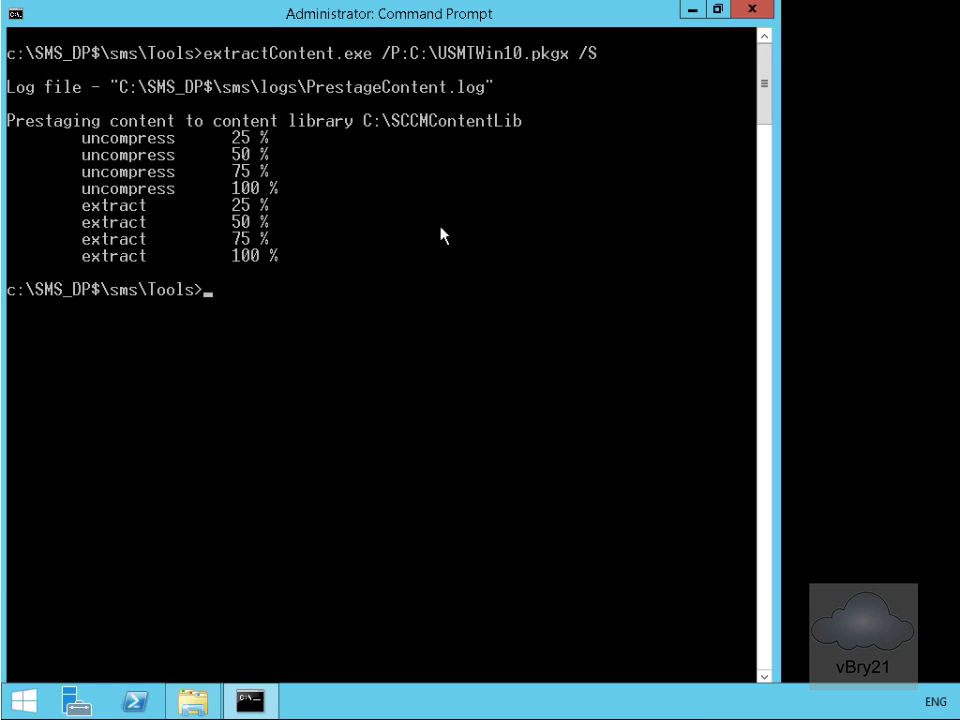
text(cls)
key(Return)
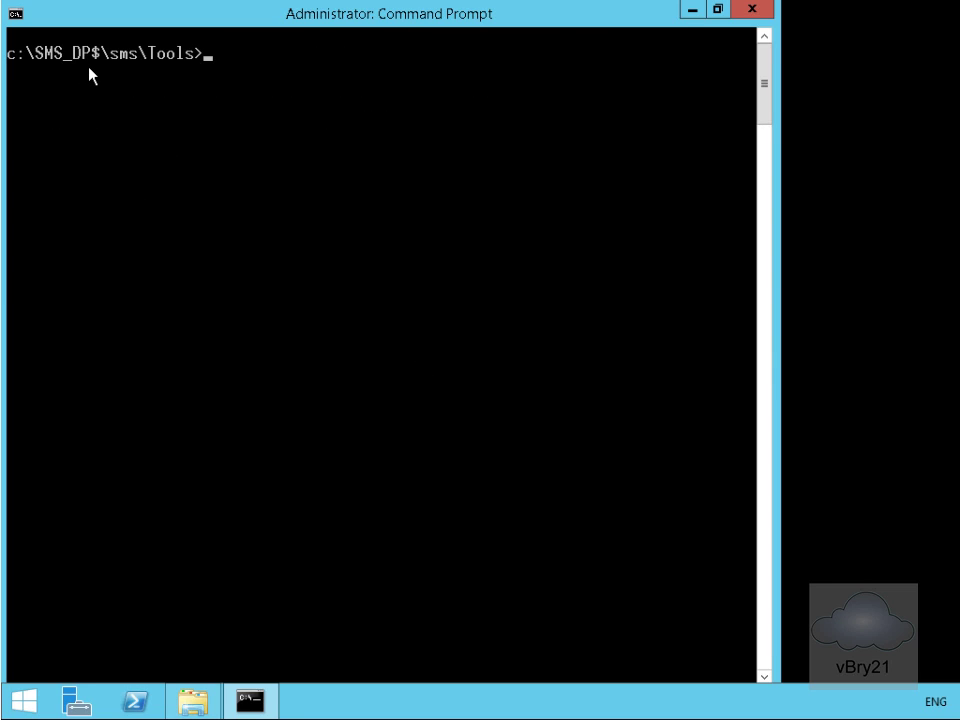
right_click(180, 80)
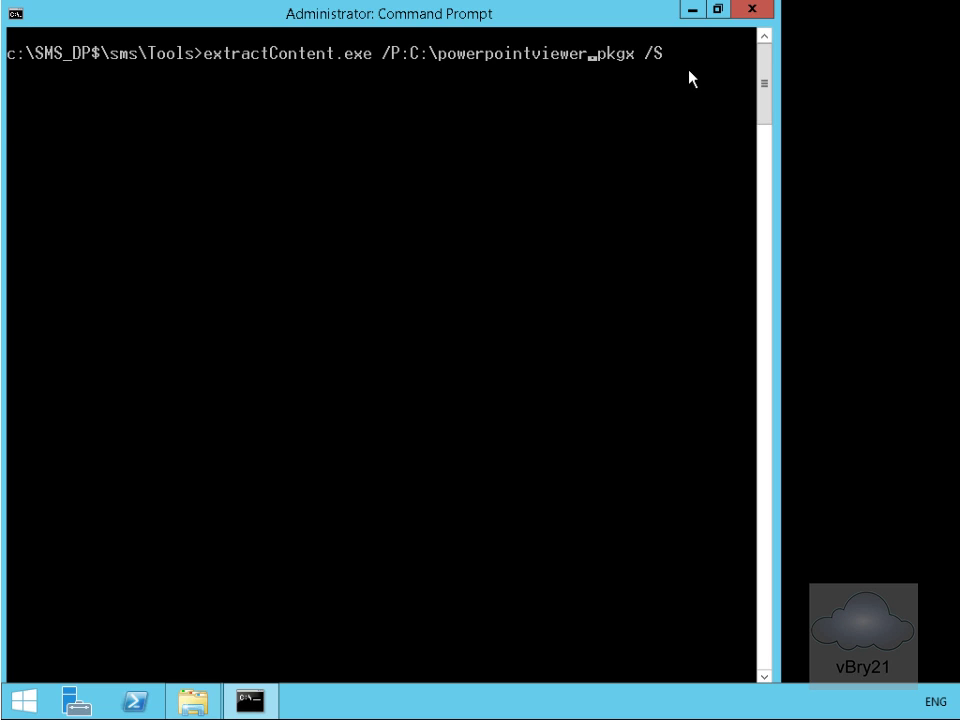
key(Return)
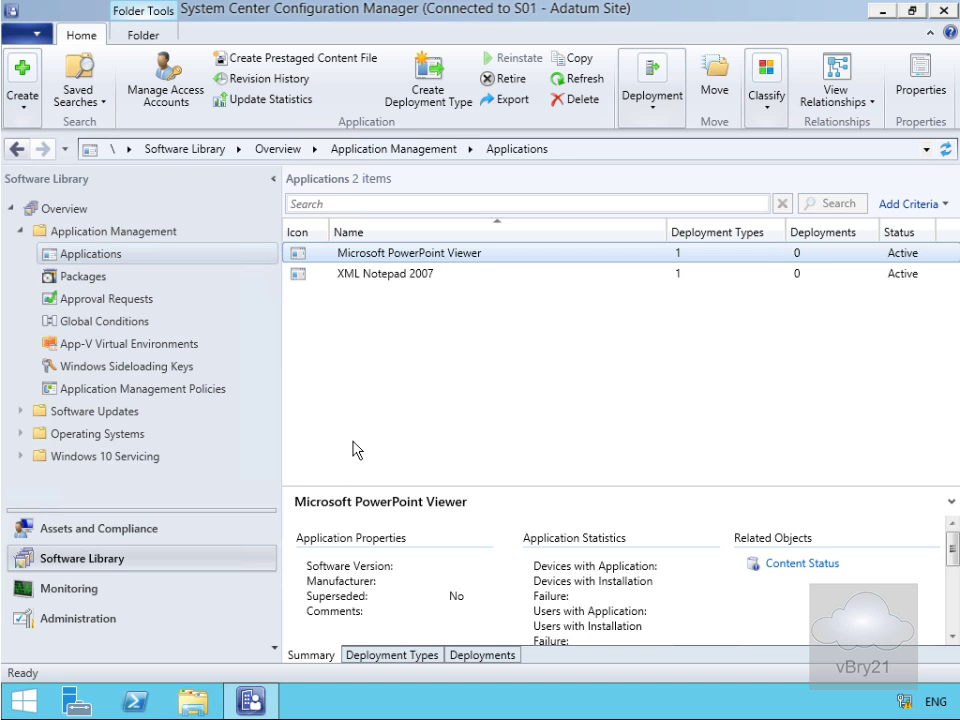
Step: Check Microsoft PowerPoint Viewer in Content Status: 2 targeted, 2 successful, 100.0 compliance
click(102, 589)
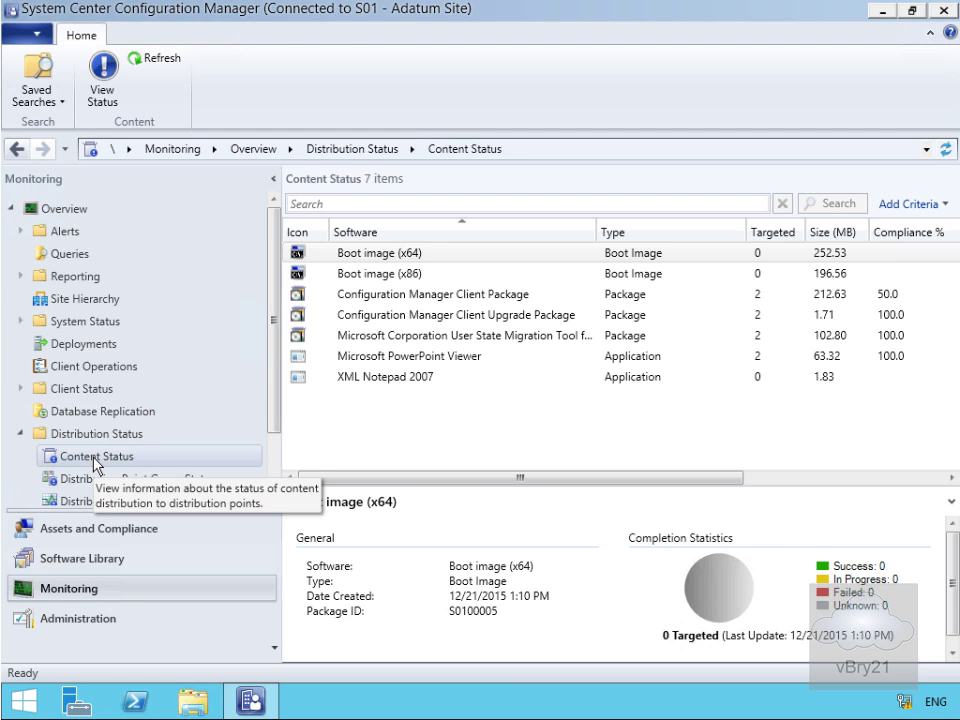
click(362, 360)
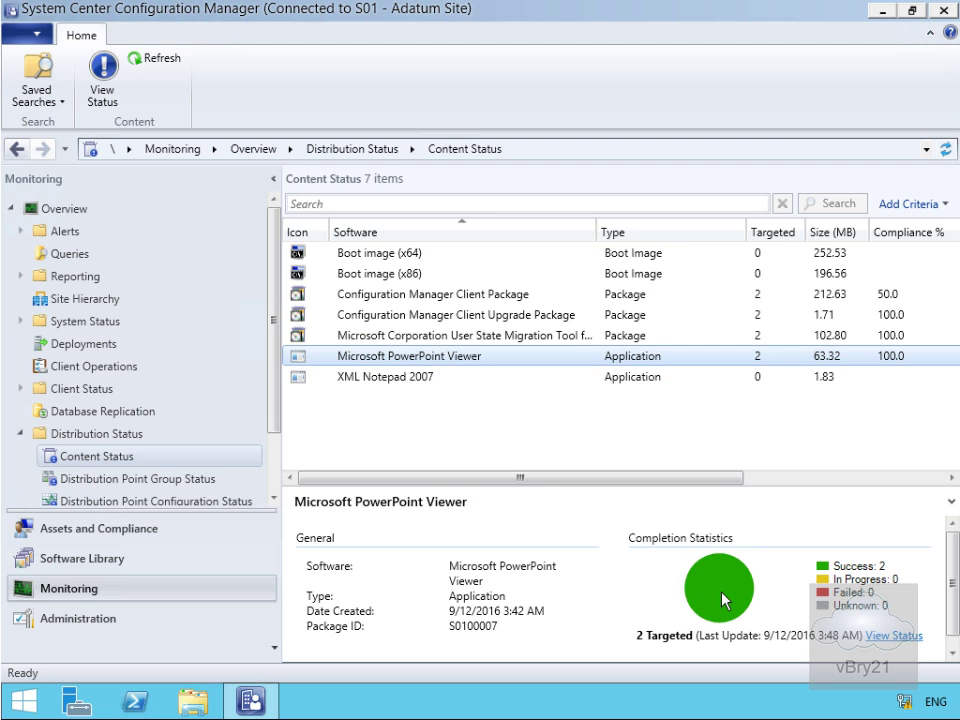
mouse_move(879, 581)
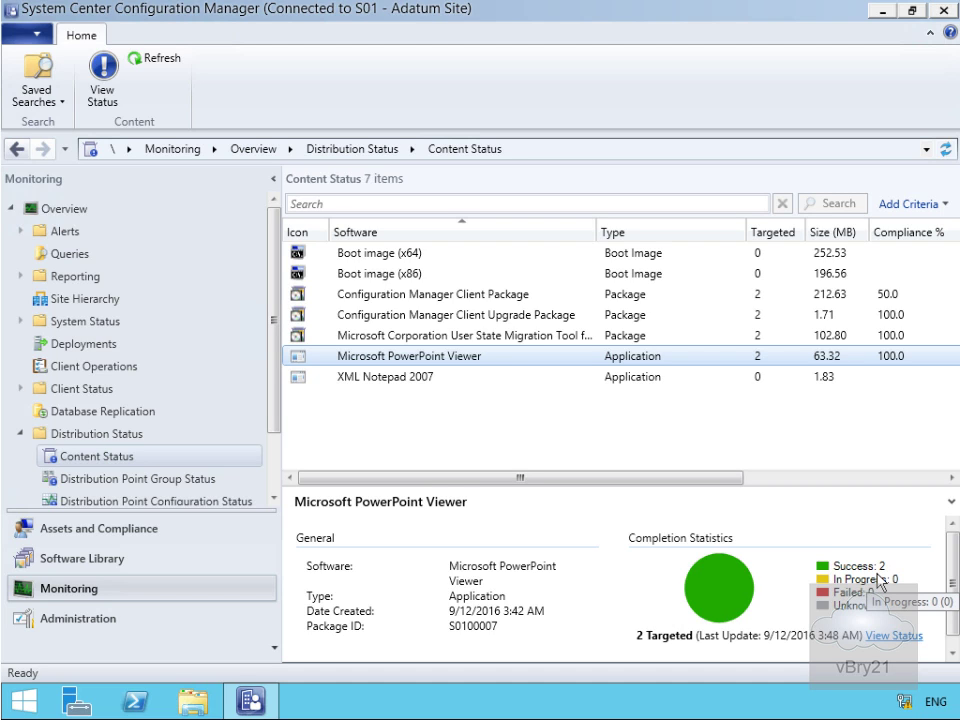